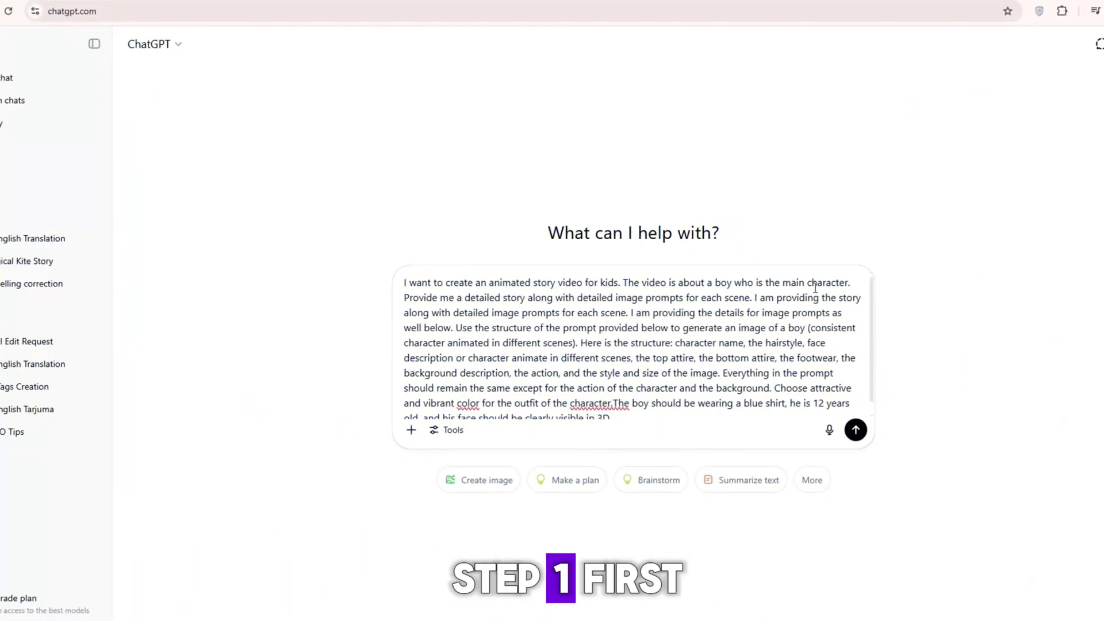
scroll(559, 387, "down", 1)
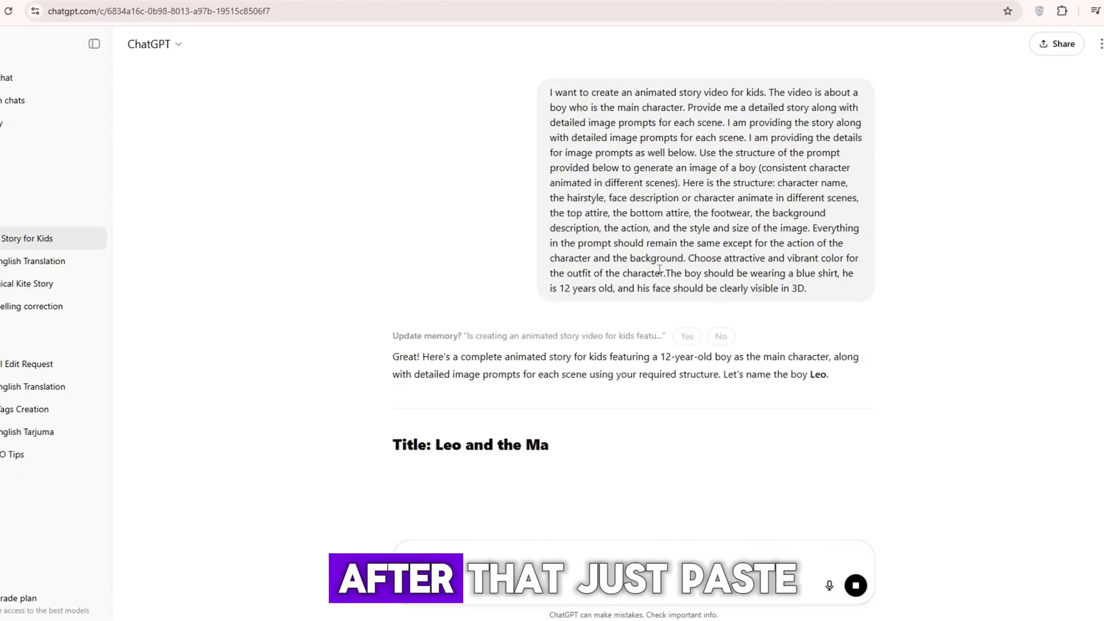
scroll(603, 216, "down", 2)
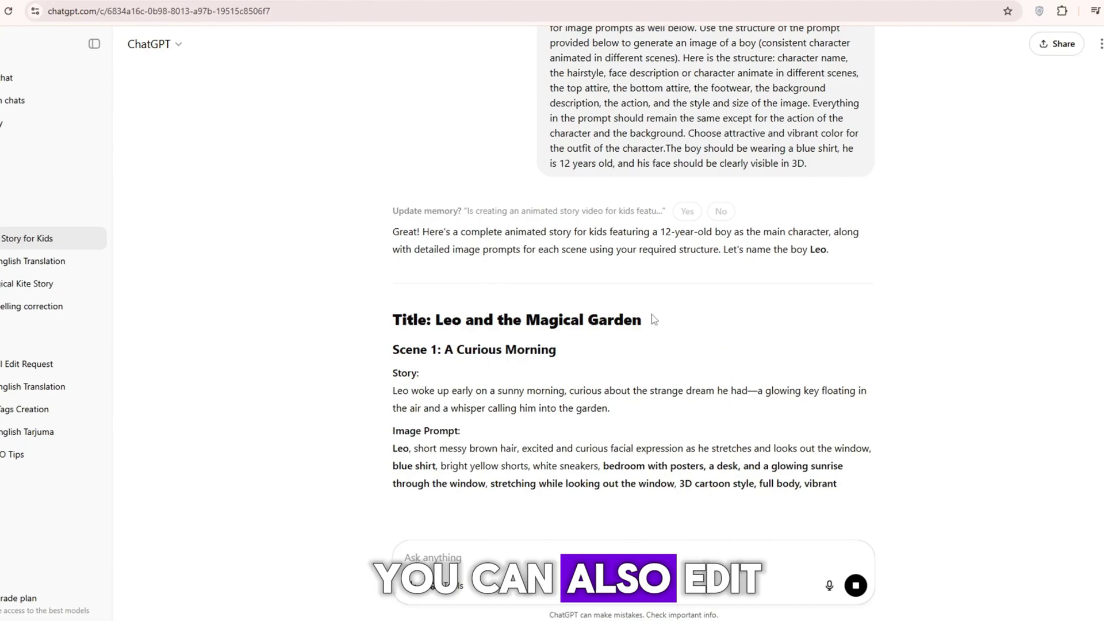
scroll(647, 325, "up", 2)
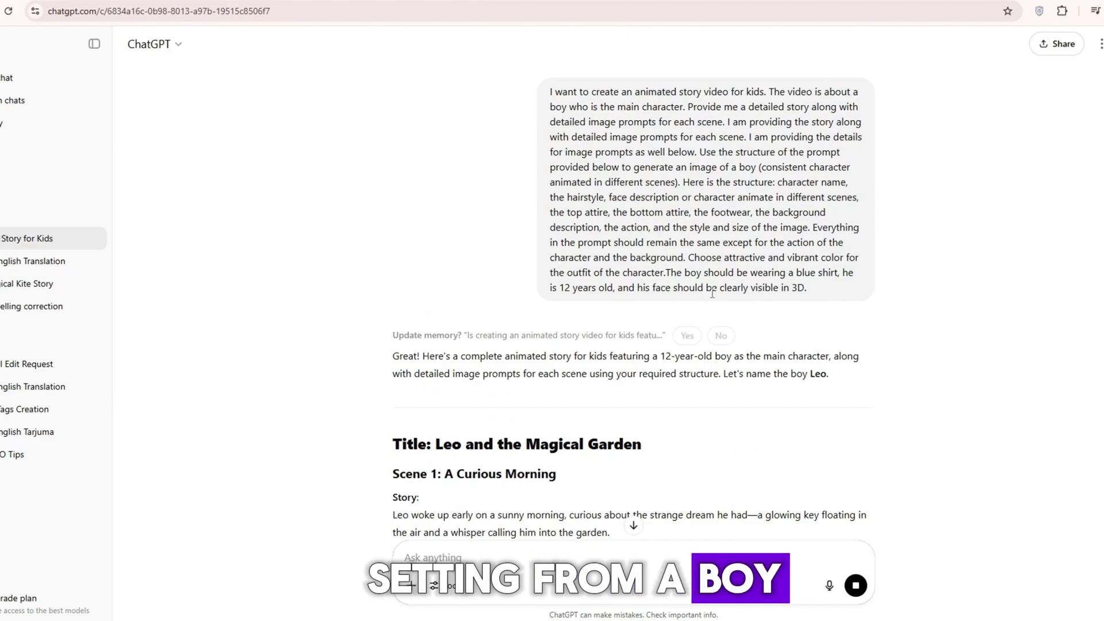
scroll(703, 319, "down", 2)
scroll(622, 431, "down", 1)
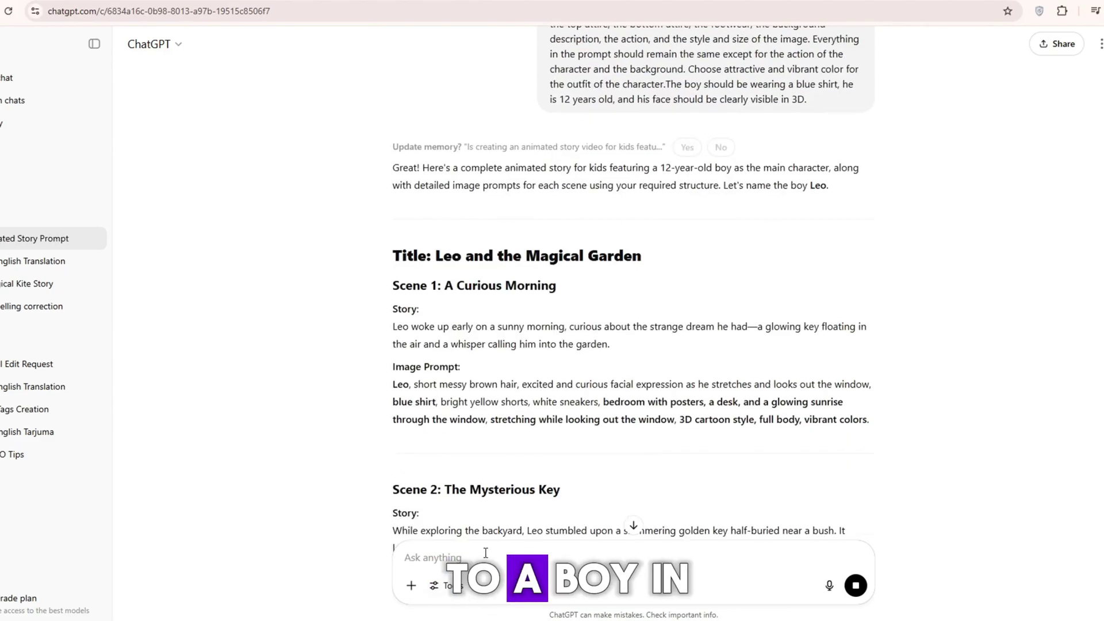
scroll(561, 509, "down", 1)
scroll(552, 492, "down", 3)
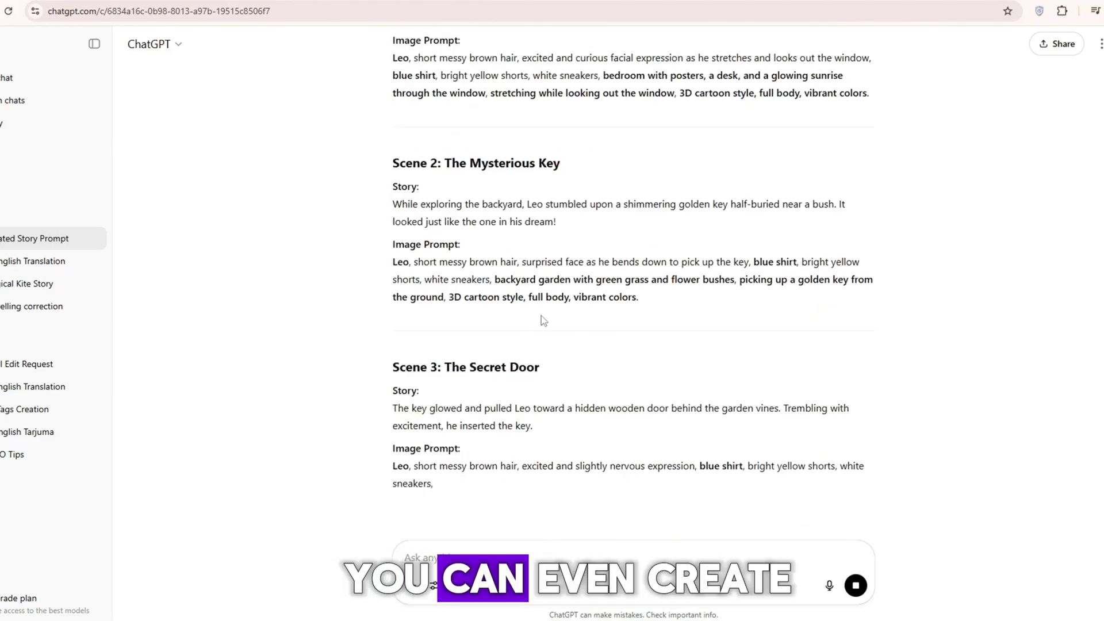
scroll(542, 293, "down", 1)
scroll(537, 295, "down", 1)
scroll(542, 345, "down", 1)
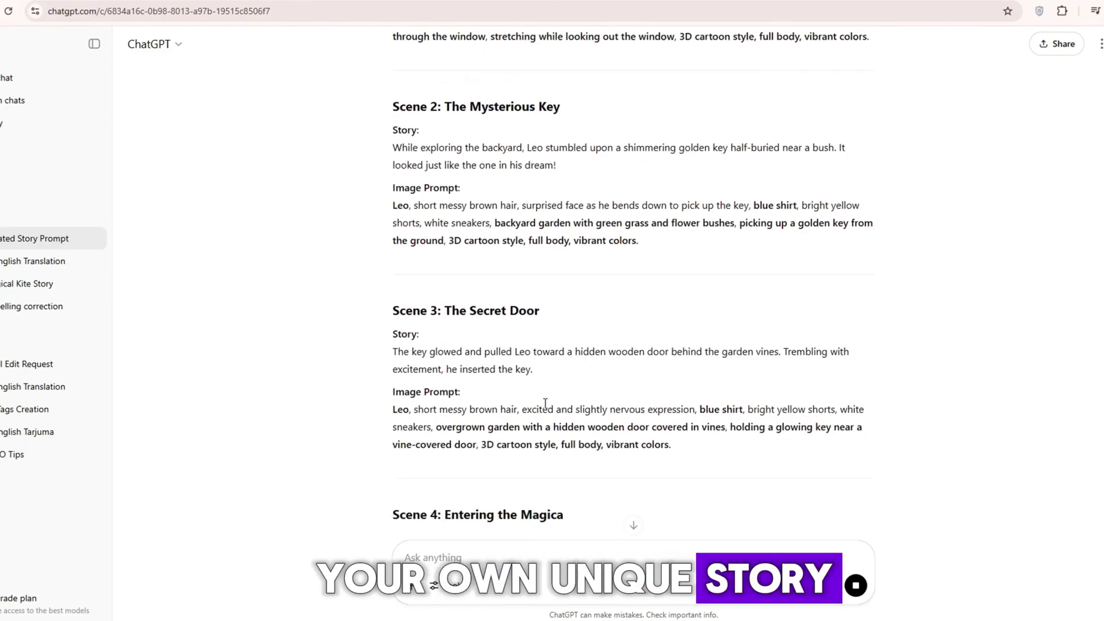
scroll(544, 402, "down", 1)
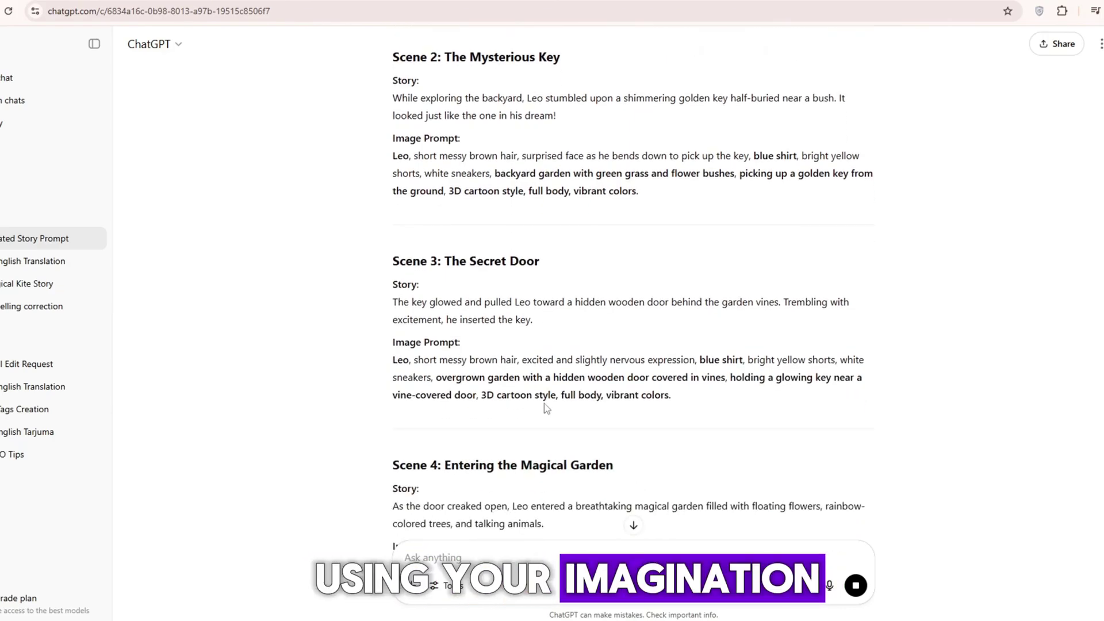
scroll(545, 402, "down", 2)
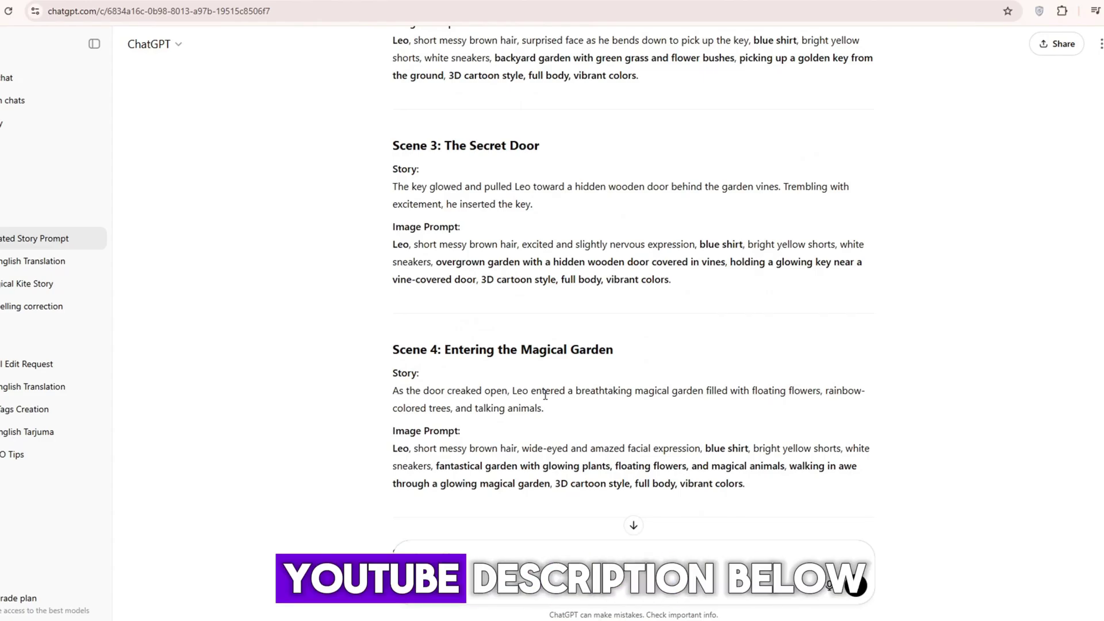
scroll(527, 395, "down", 3)
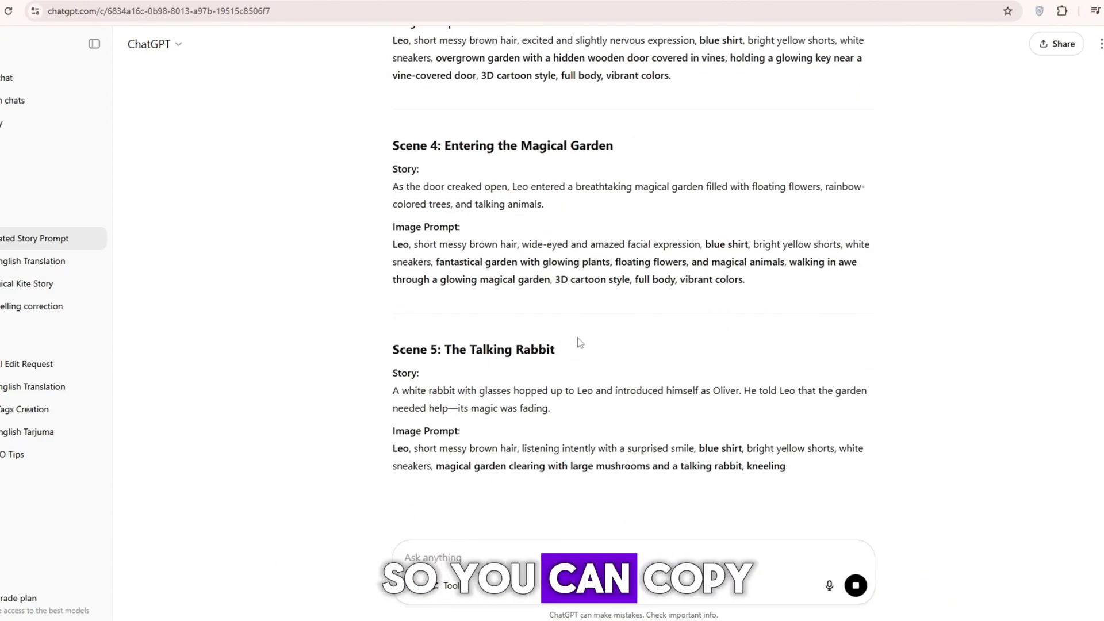
scroll(590, 312, "down", 1)
scroll(577, 338, "down", 2)
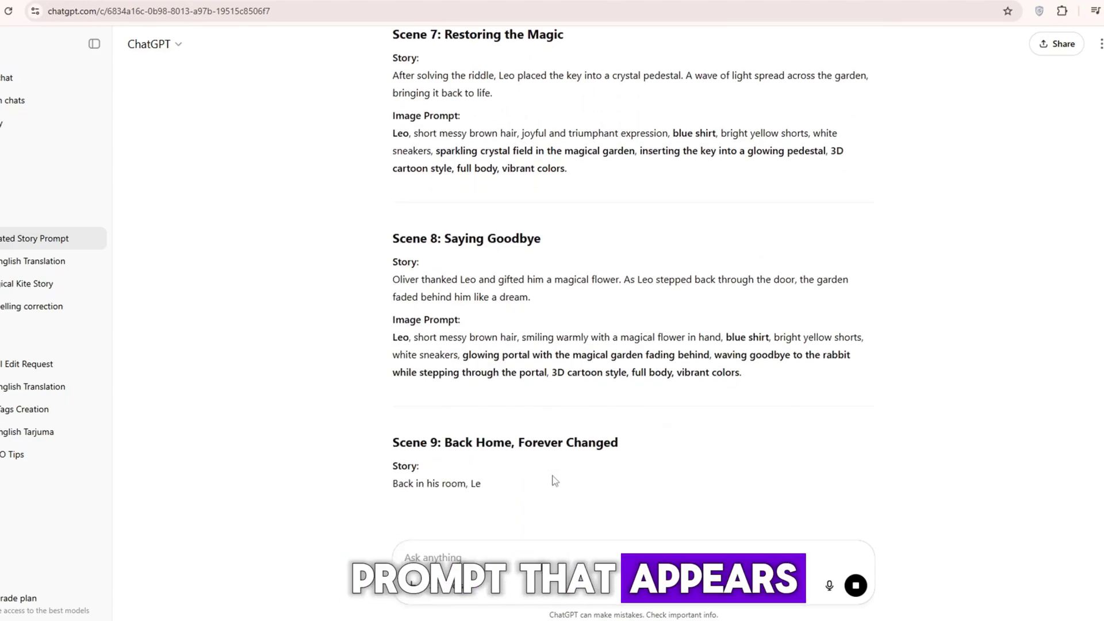
scroll(554, 481, "up", 6)
scroll(554, 480, "up", 10)
scroll(555, 480, "up", 3)
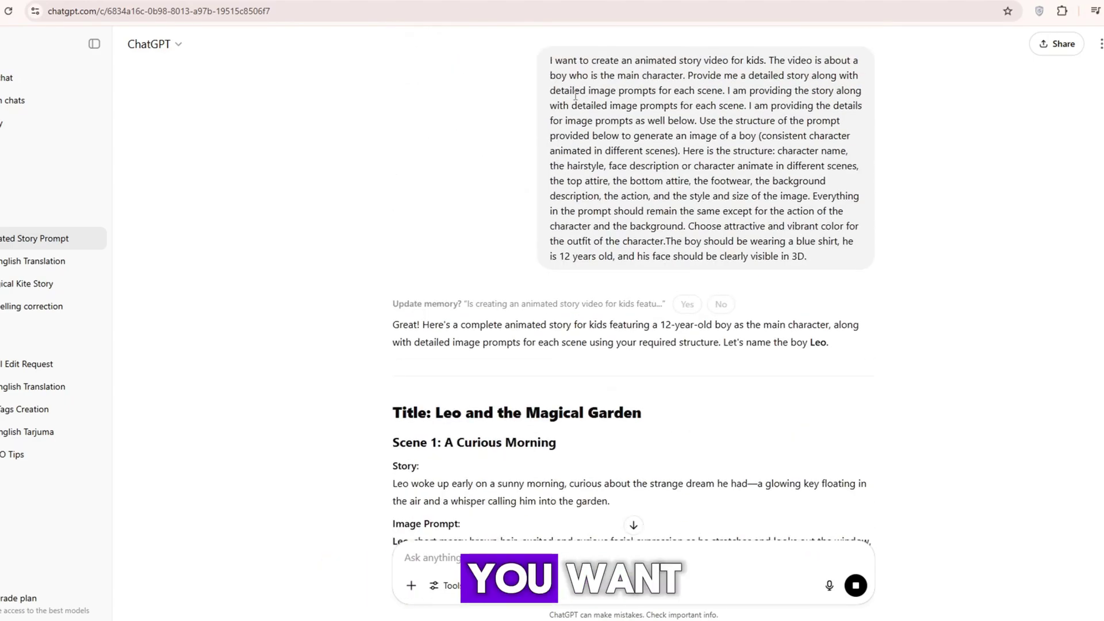
scroll(560, 228, "down", 3)
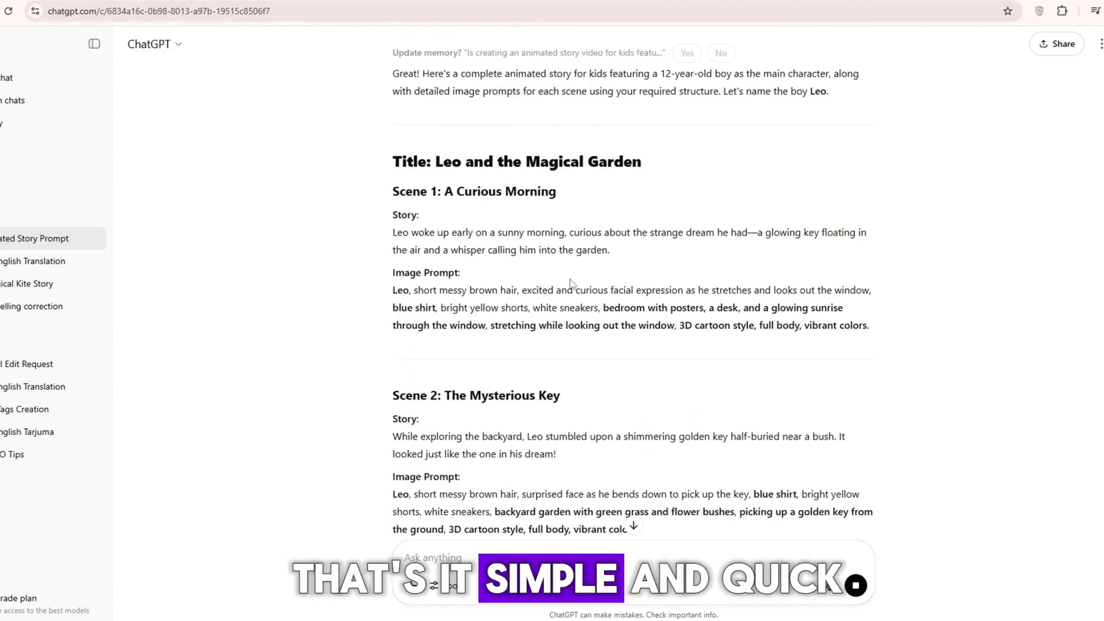
scroll(572, 286, "down", 10)
Load leonardo.ai, open the Image generator and review the Phoenix 1.0 models and presets
key("Return")
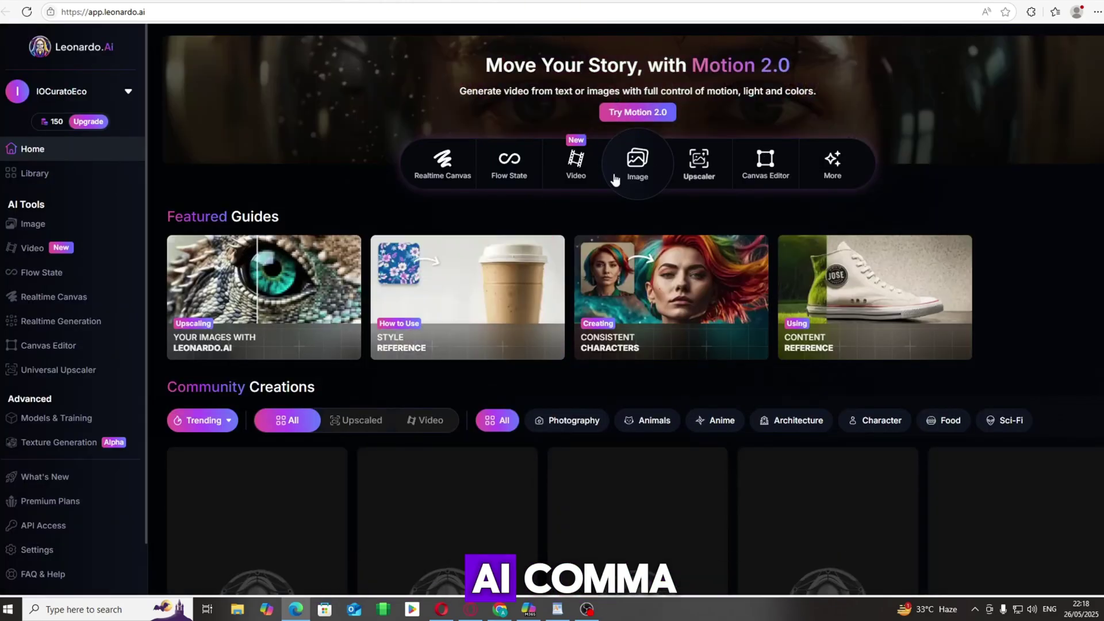
left_click(627, 175)
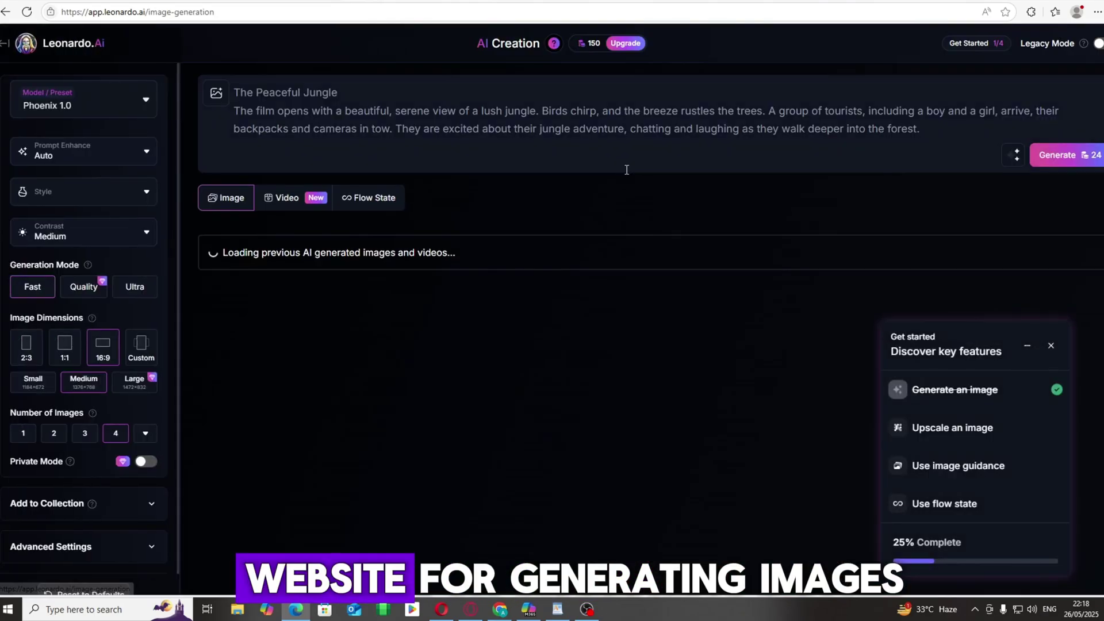
left_click(130, 112)
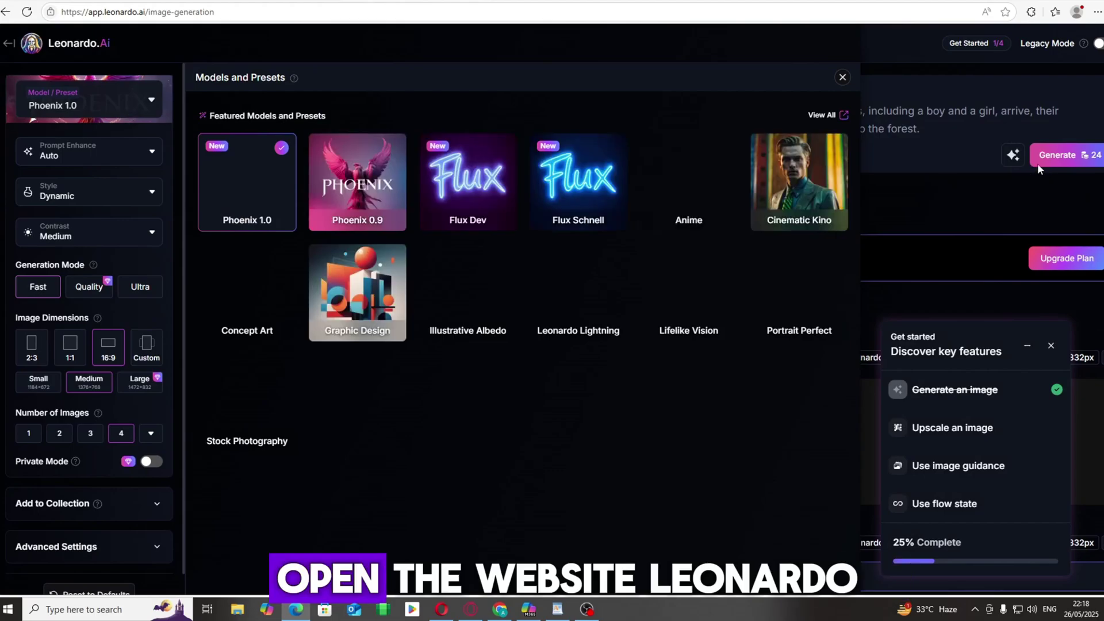
left_click(130, 111)
left_click(105, 95)
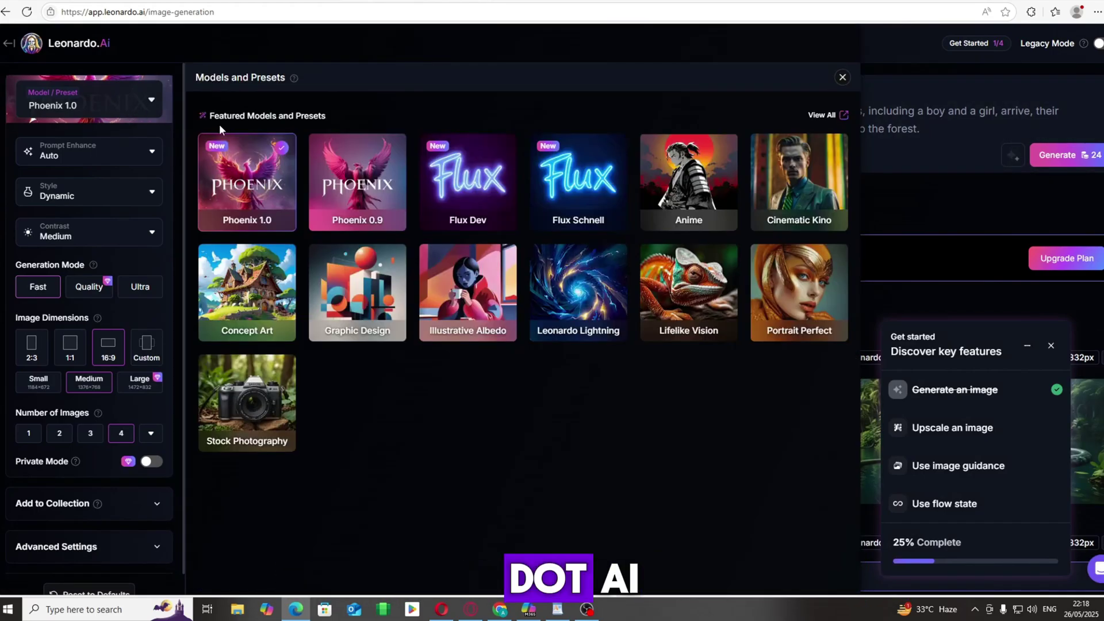
left_click(842, 78)
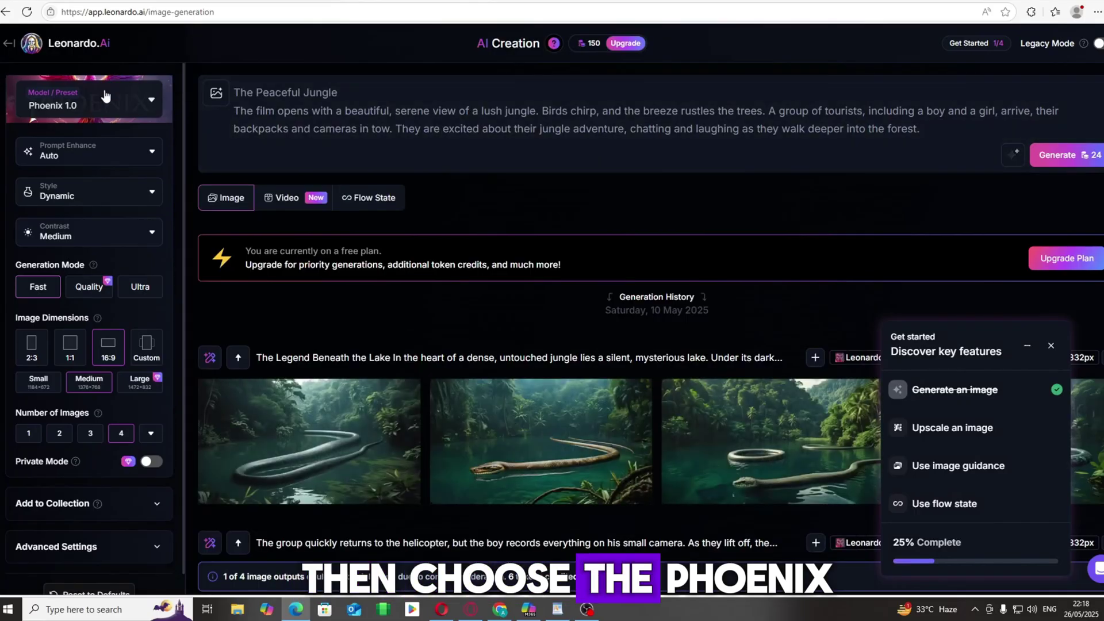
left_click(104, 99)
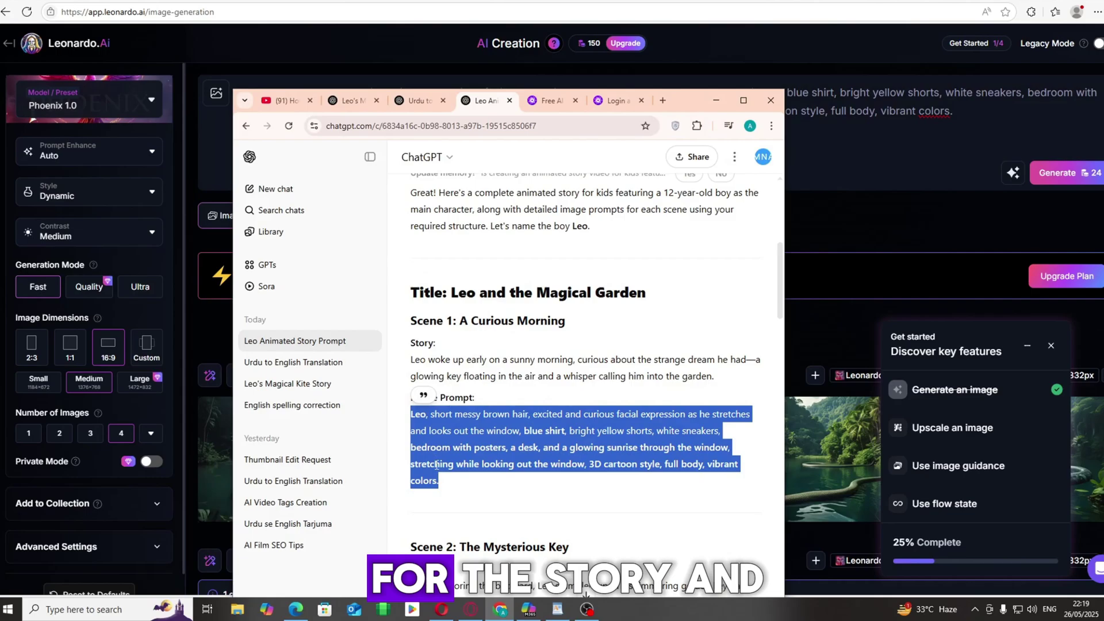
Generate Leo images from the Scene 1 prompt and reveal the content-warning image
left_click(707, 101)
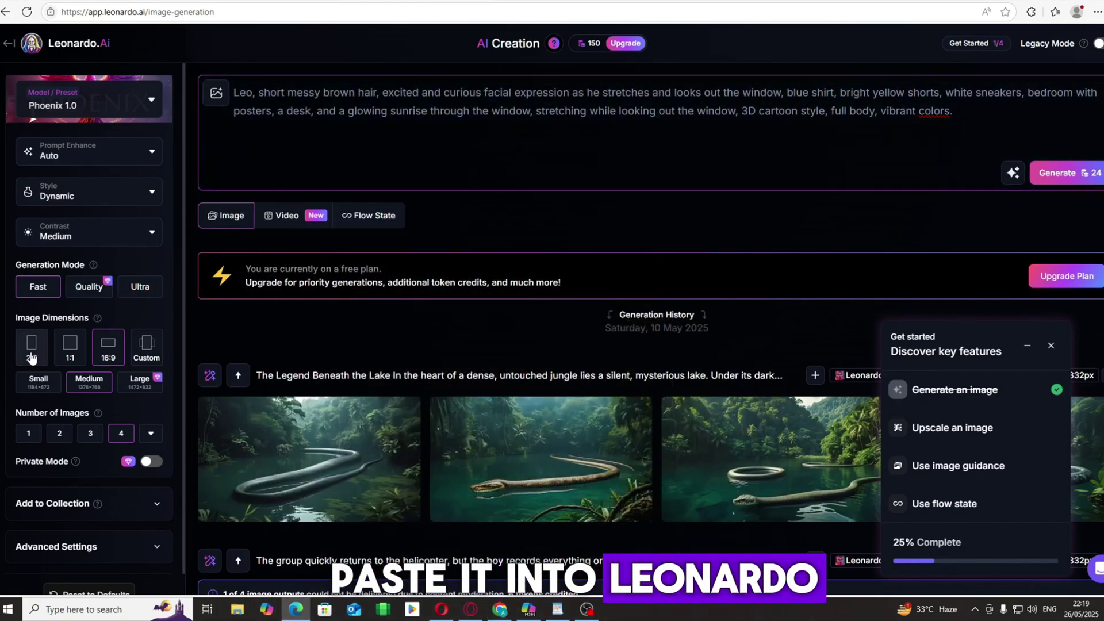
left_click(1086, 175)
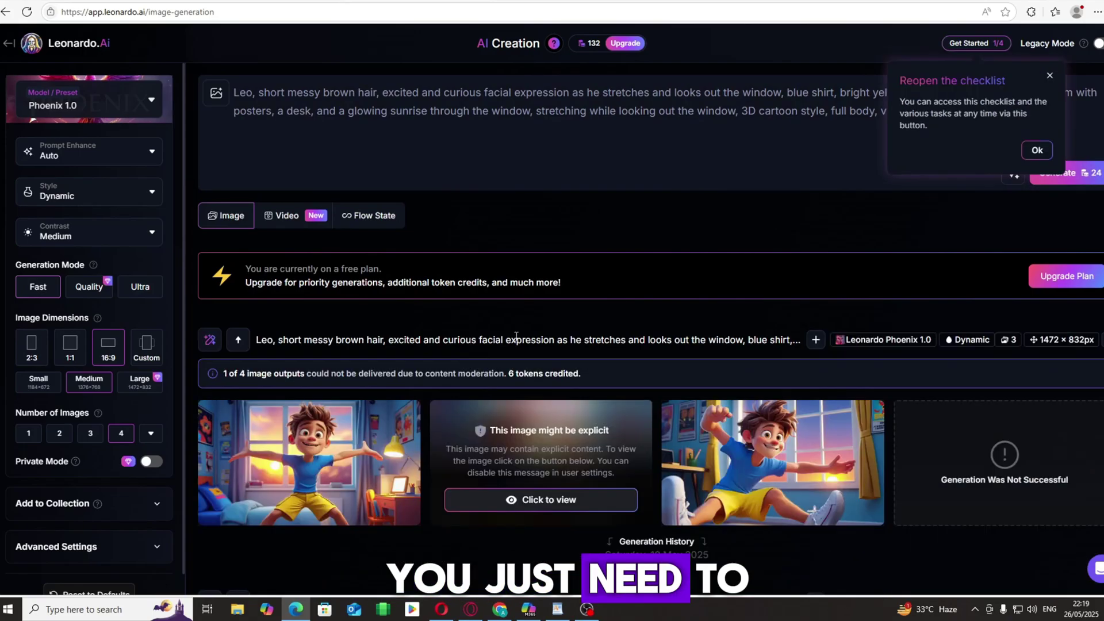
left_click(566, 501)
mouse_move(772, 464)
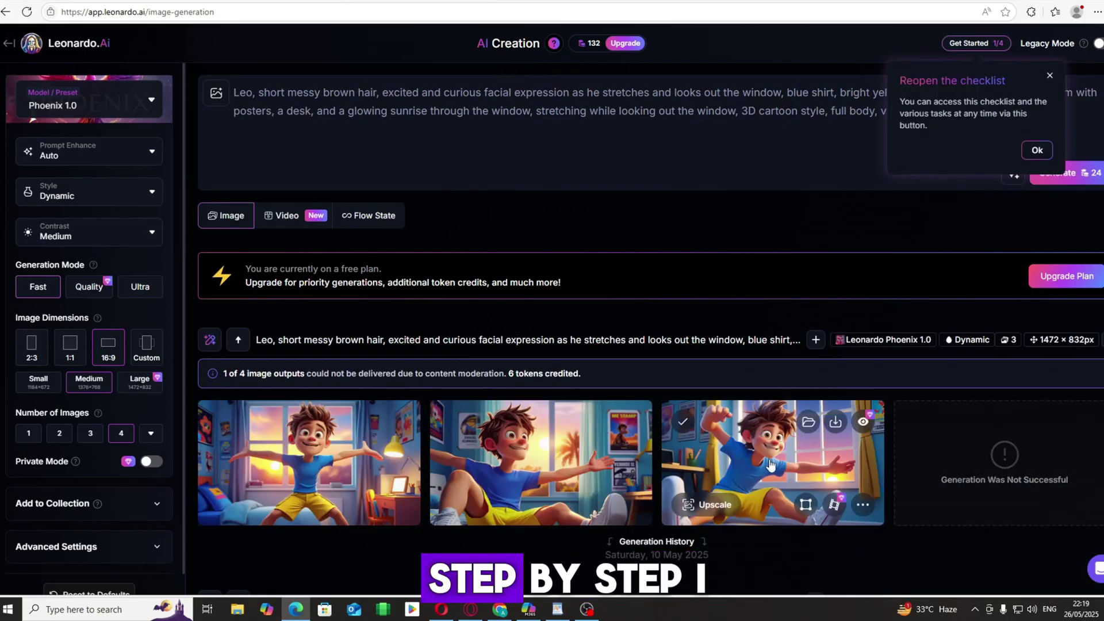
scroll(540, 510, "down", 1)
scroll(540, 509, "down", 2)
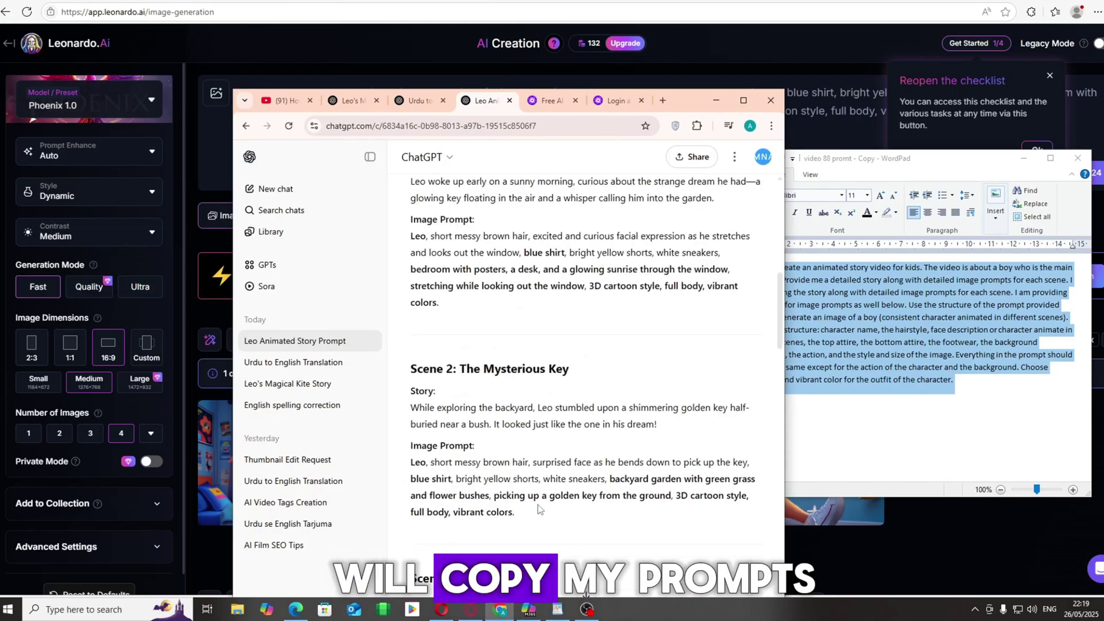
Replace the prompt with the next scene's prompt and generate the Scene 4 garden images
left_click_drag(461, 490, 408, 463)
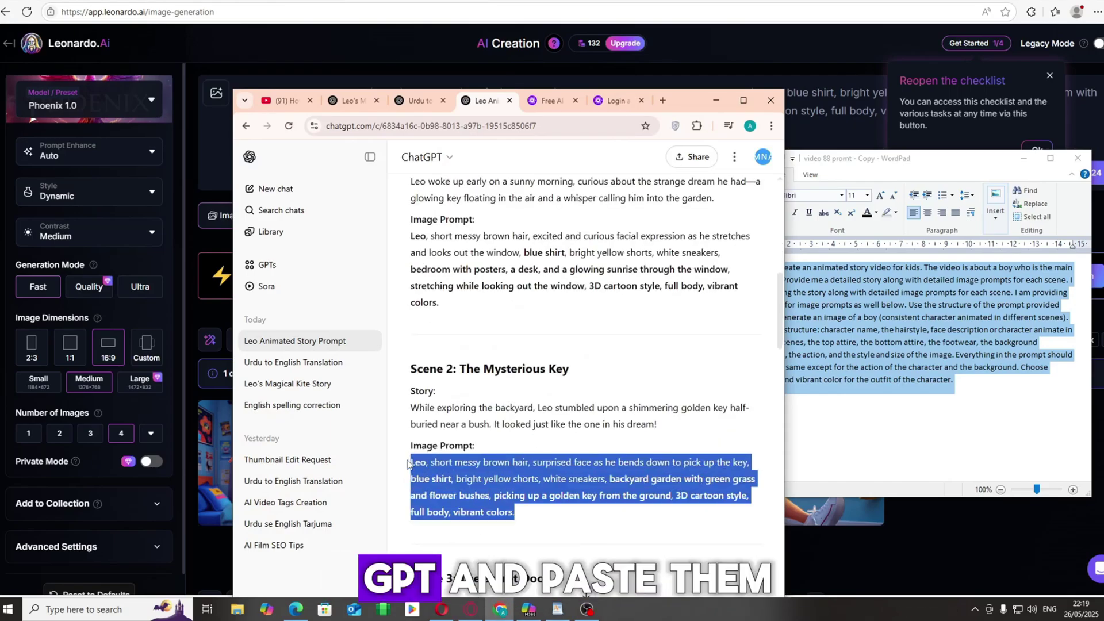
left_click(714, 102)
left_click(1028, 194)
key("ctrl+a")
key("ctrl+v")
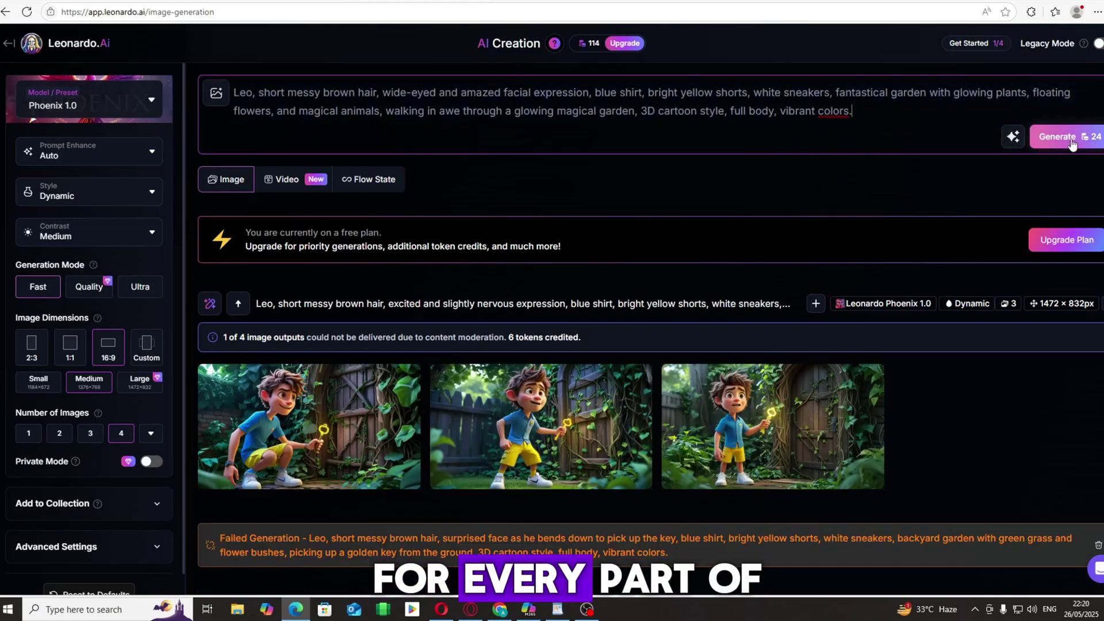
left_click(1058, 136)
scroll(791, 275, "down", 1)
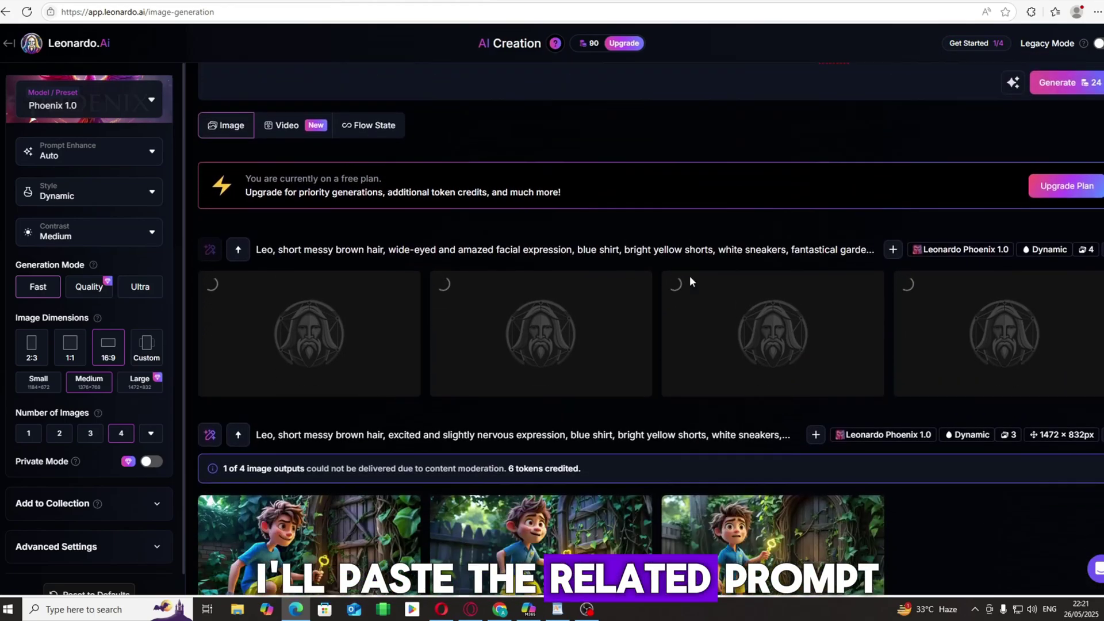
scroll(689, 275, "down", 1)
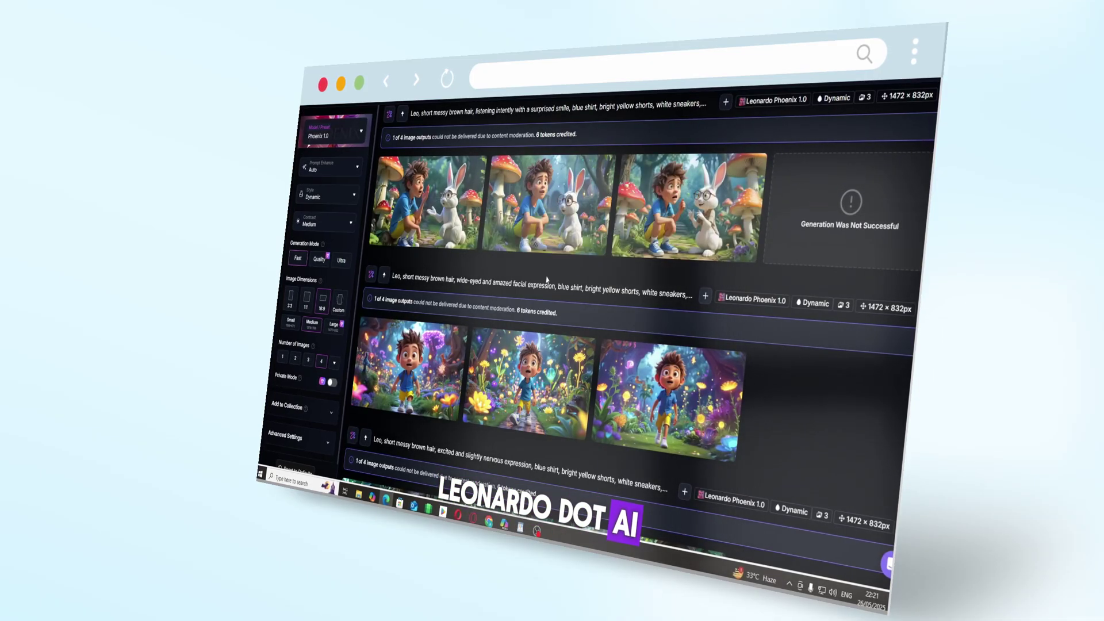
scroll(547, 280, "up", 2)
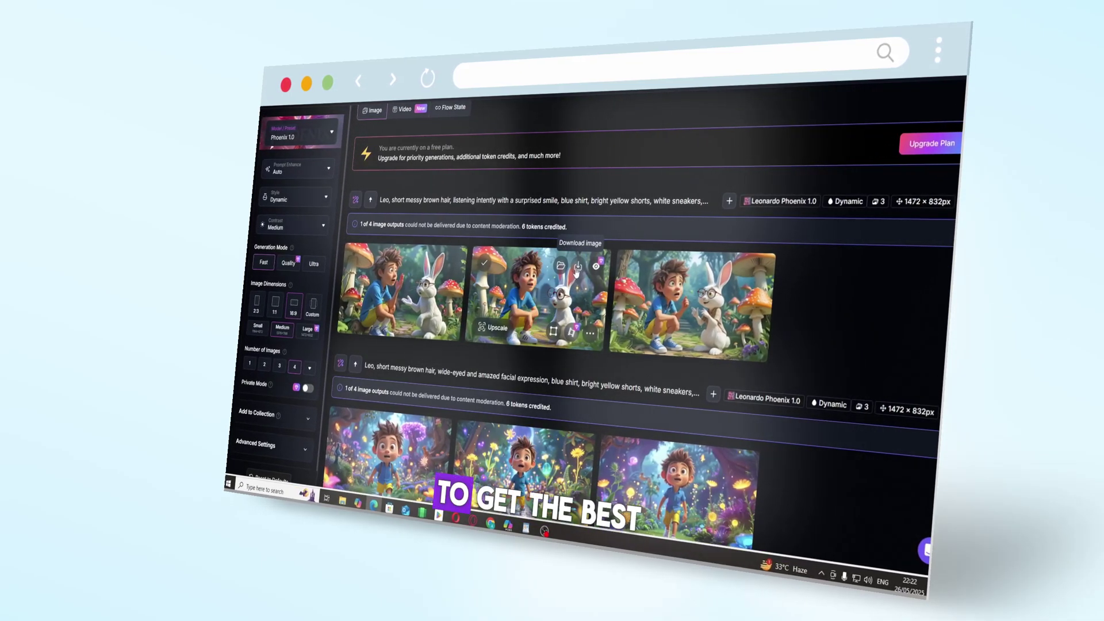
Download the Leo tablet-reading image to Downloads
left_click(550, 530)
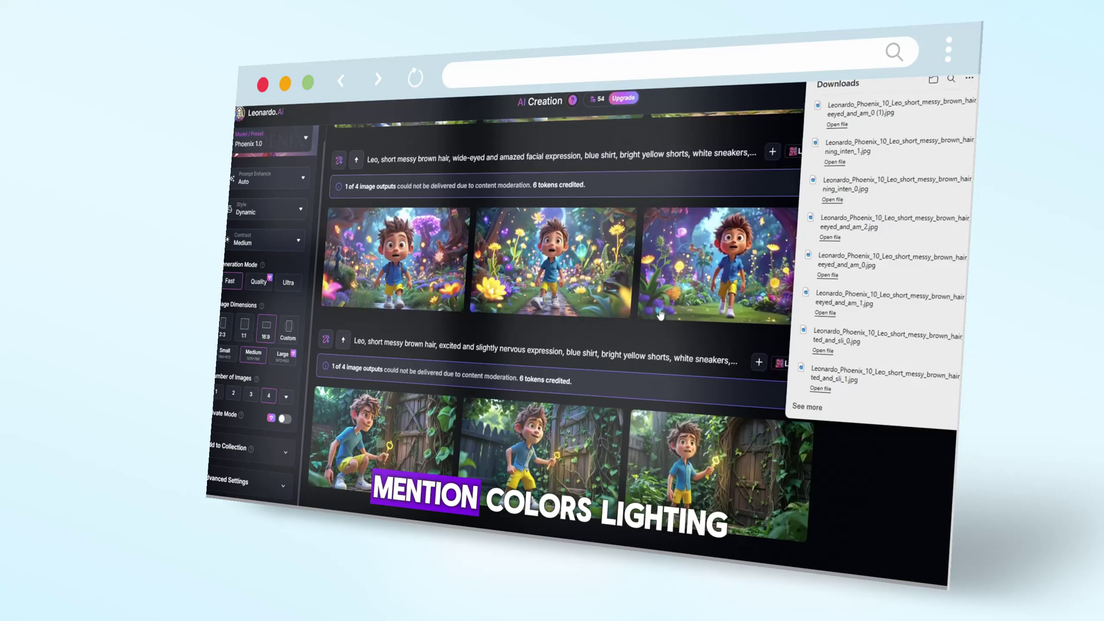
scroll(661, 314, "up", 2)
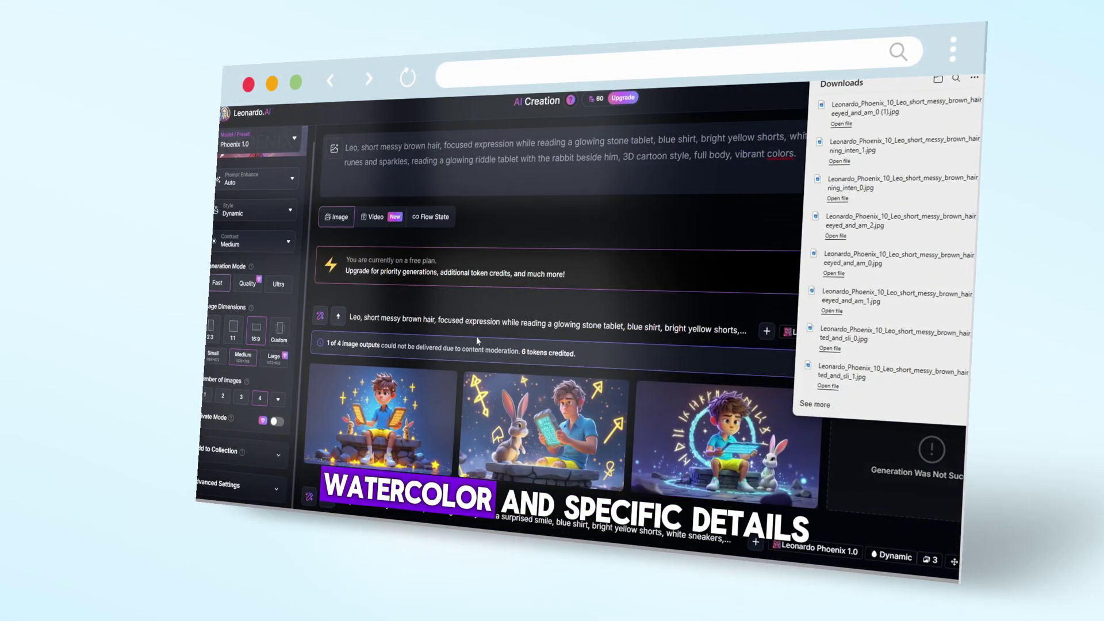
left_click(422, 386)
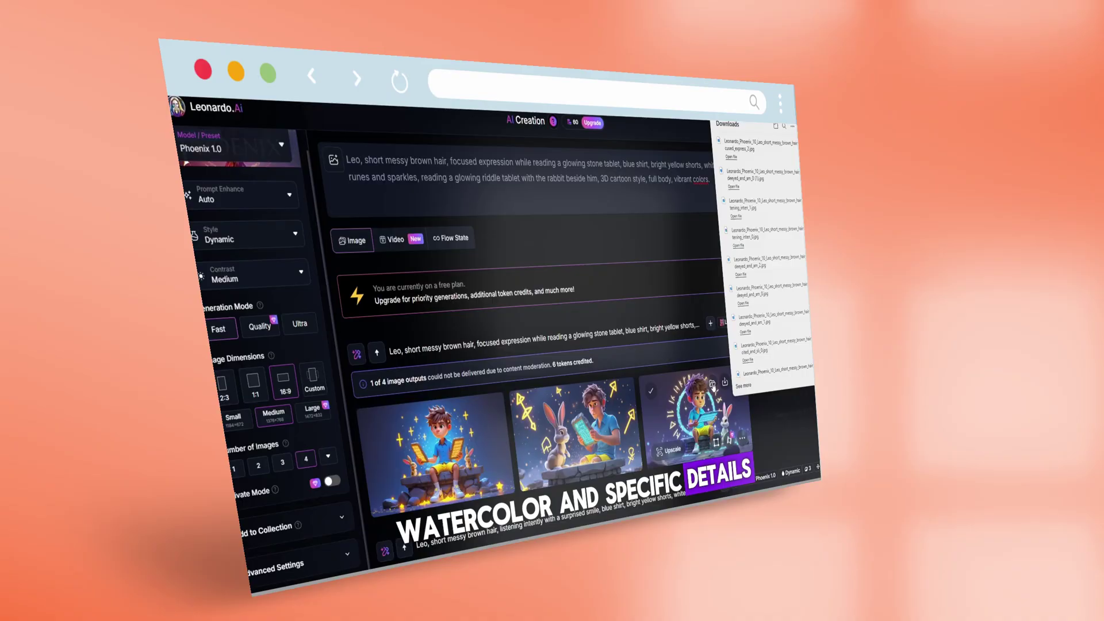
left_click(726, 384)
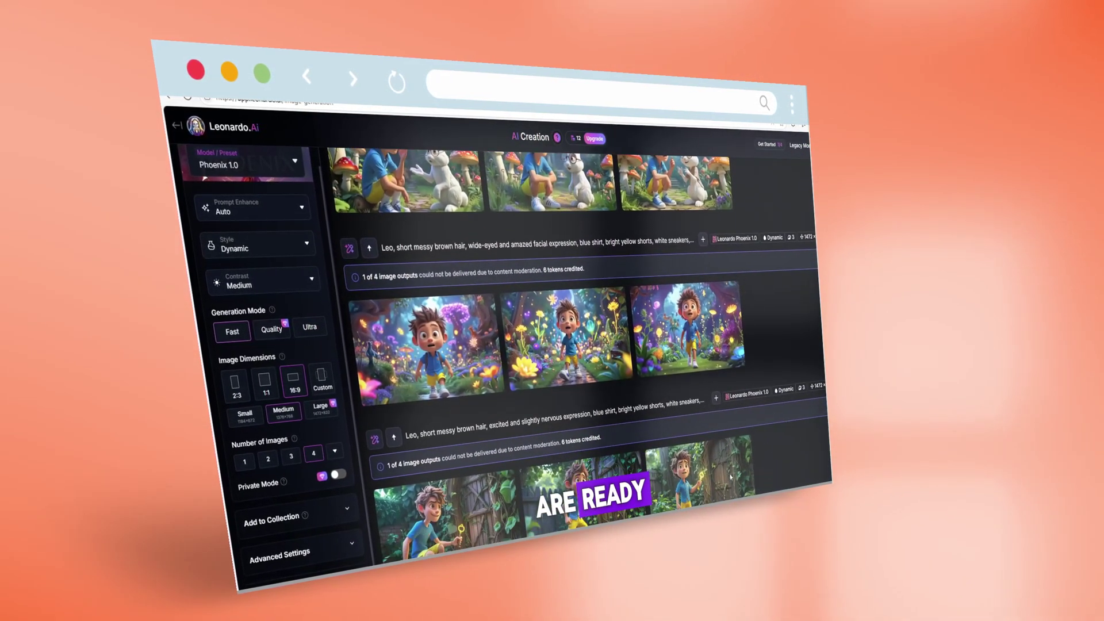
scroll(729, 476, "down", 2)
scroll(741, 469, "up", 1)
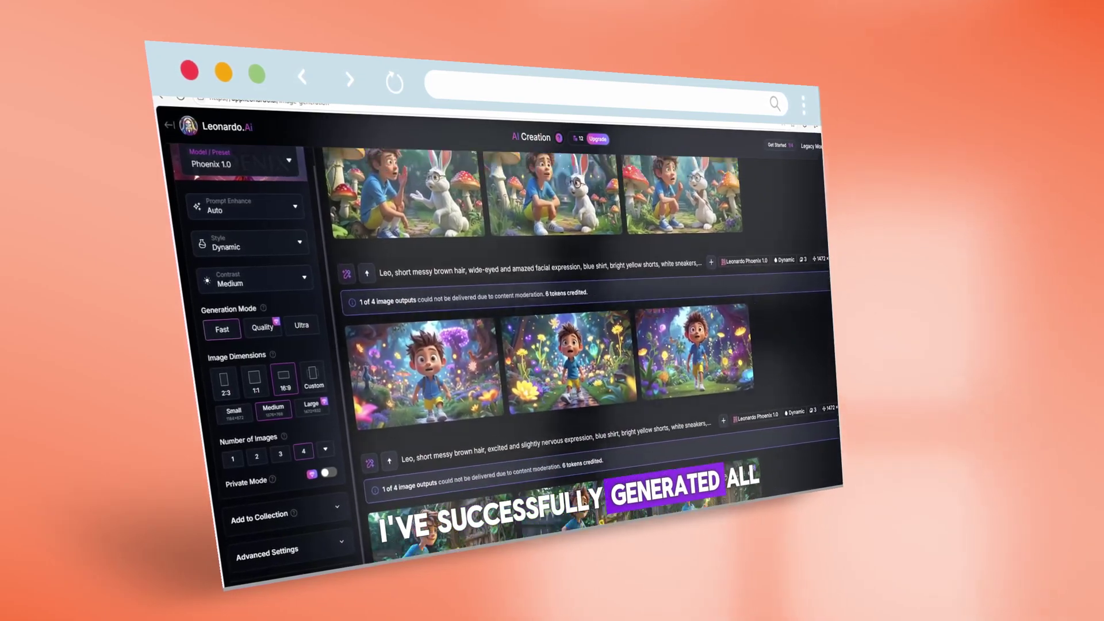
scroll(741, 472, "up", 2)
scroll(740, 476, "up", 2)
scroll(740, 480, "up", 1)
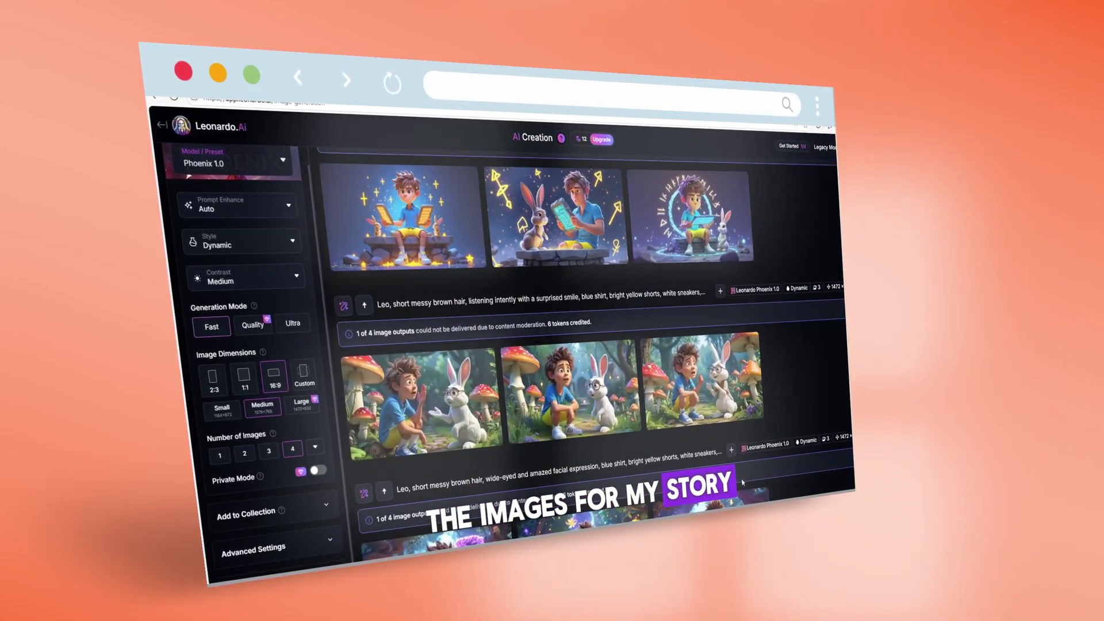
scroll(742, 482, "down", 2)
scroll(742, 482, "down", 1)
scroll(742, 483, "up", 1)
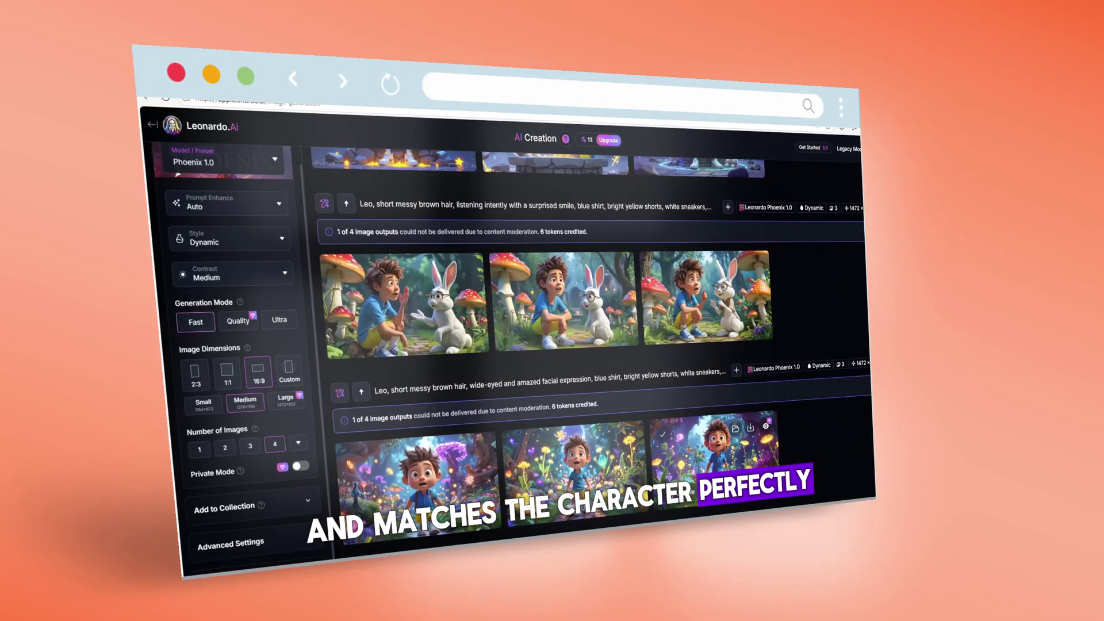
scroll(753, 488, "up", 1)
scroll(755, 489, "down", 2)
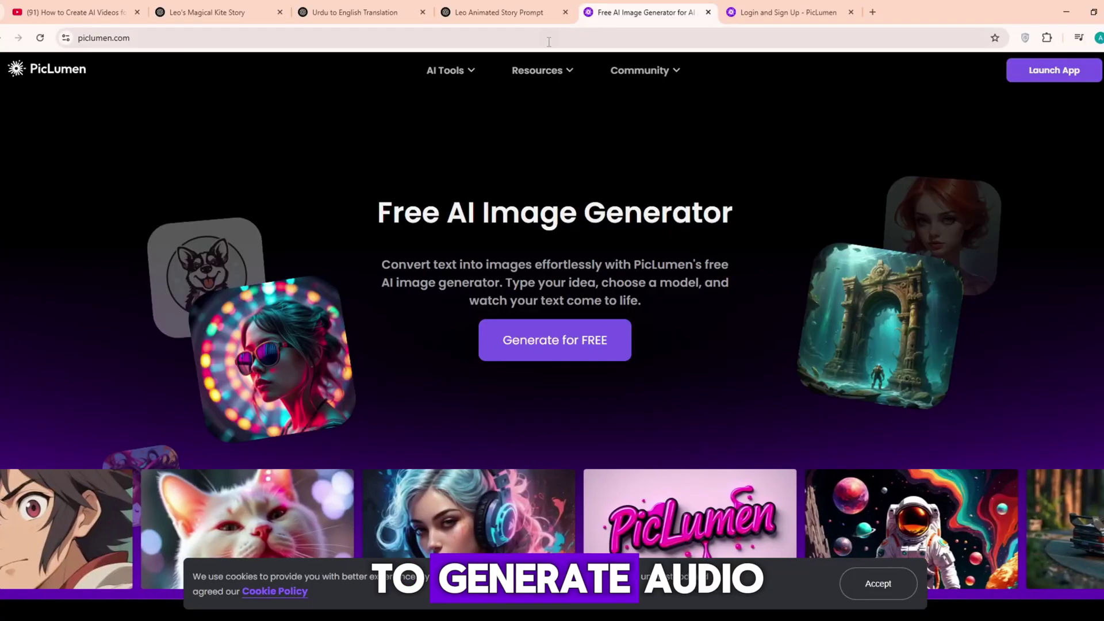
Search 'love voice ai' in the address bar, then return to the ChatGPT story tab
left_click(549, 38)
type("lov")
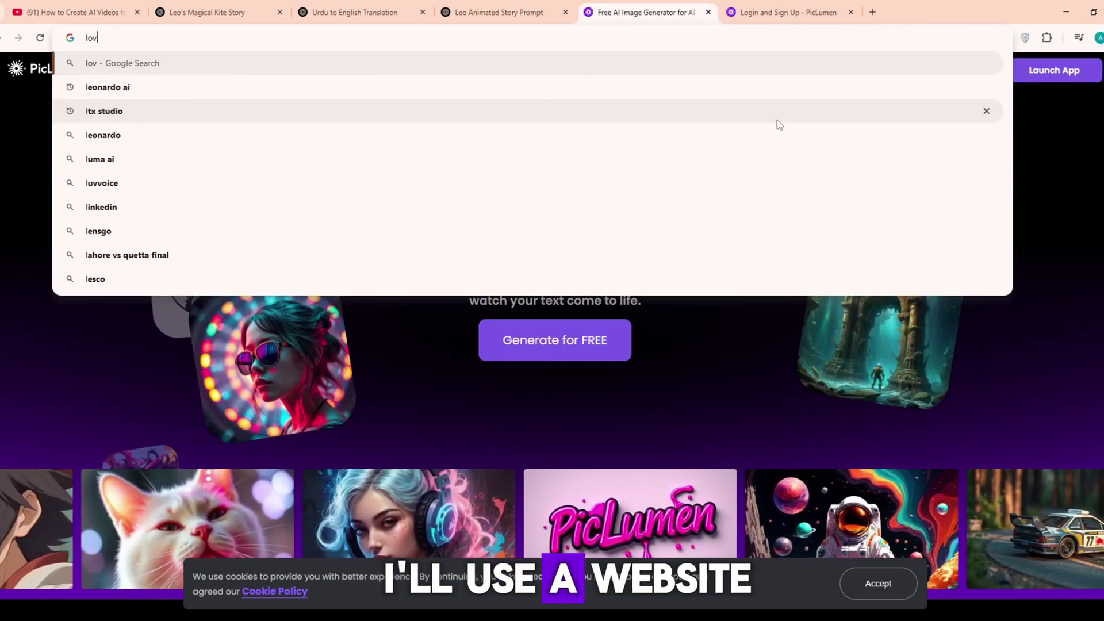
type("e")
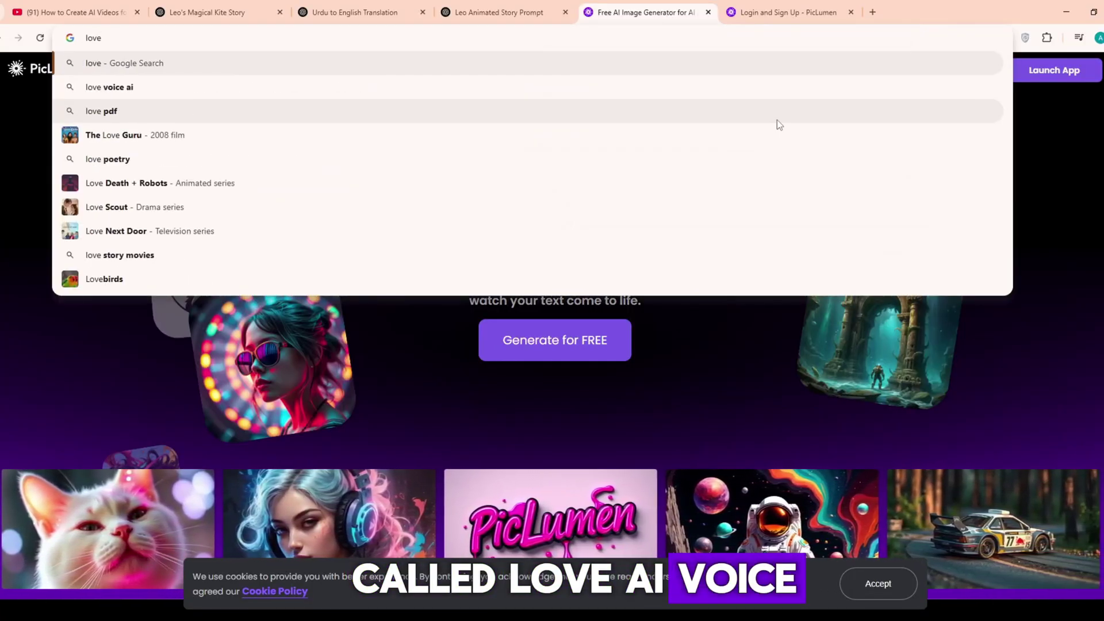
key("Down")
key("Return")
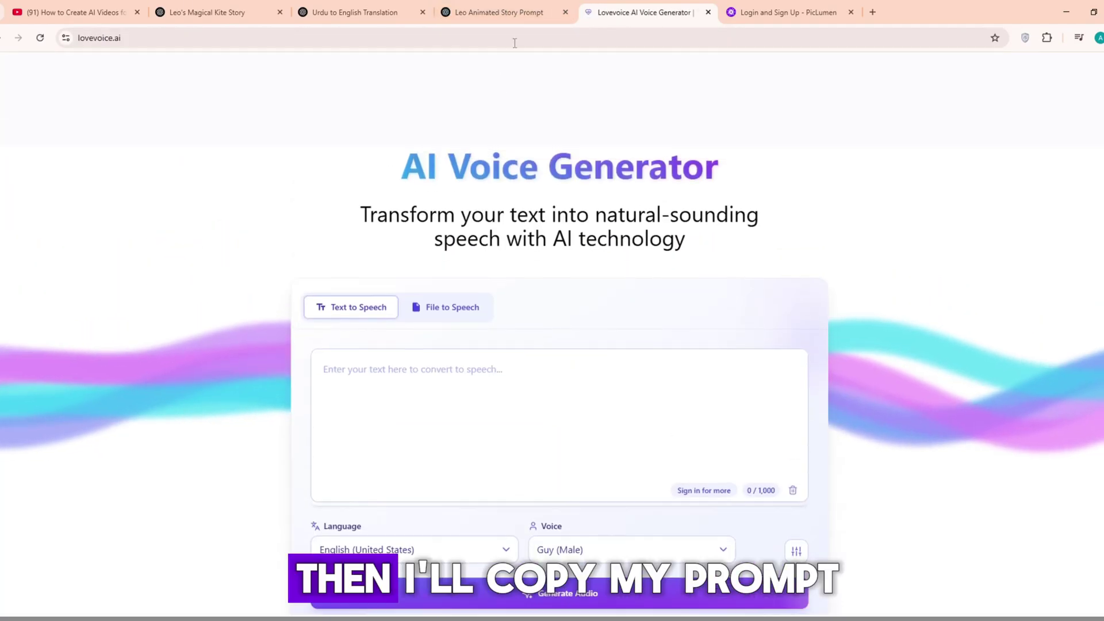
left_click(496, 13)
scroll(515, 367, "up", 1)
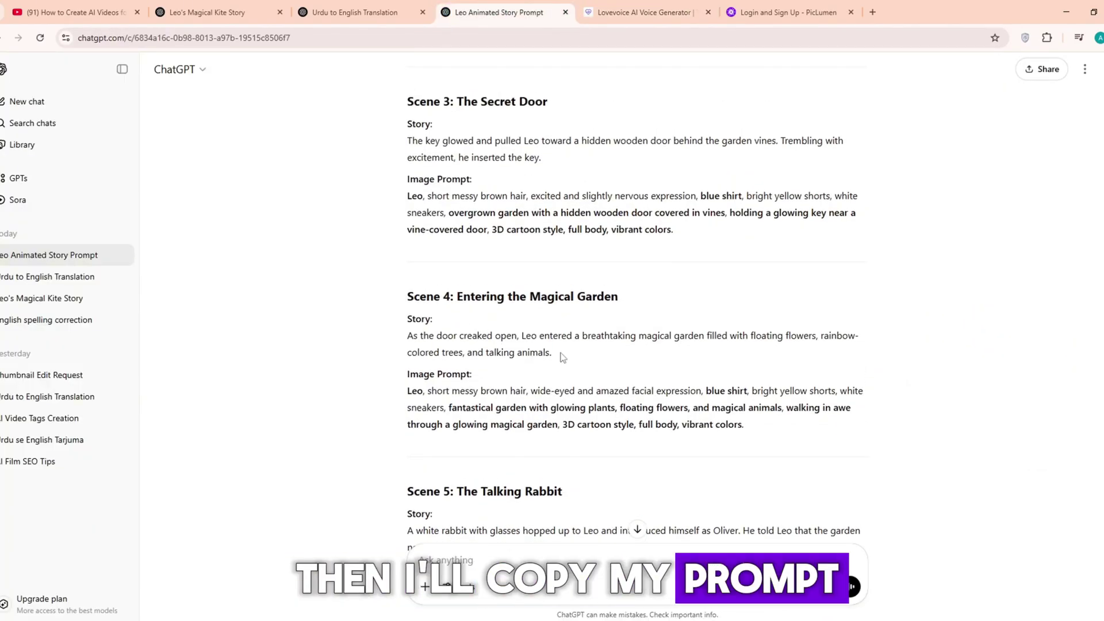
Paste the Scene 4 garden text, voice it with Christopher (Male) and play the narration
left_click(643, 12)
left_click(342, 406)
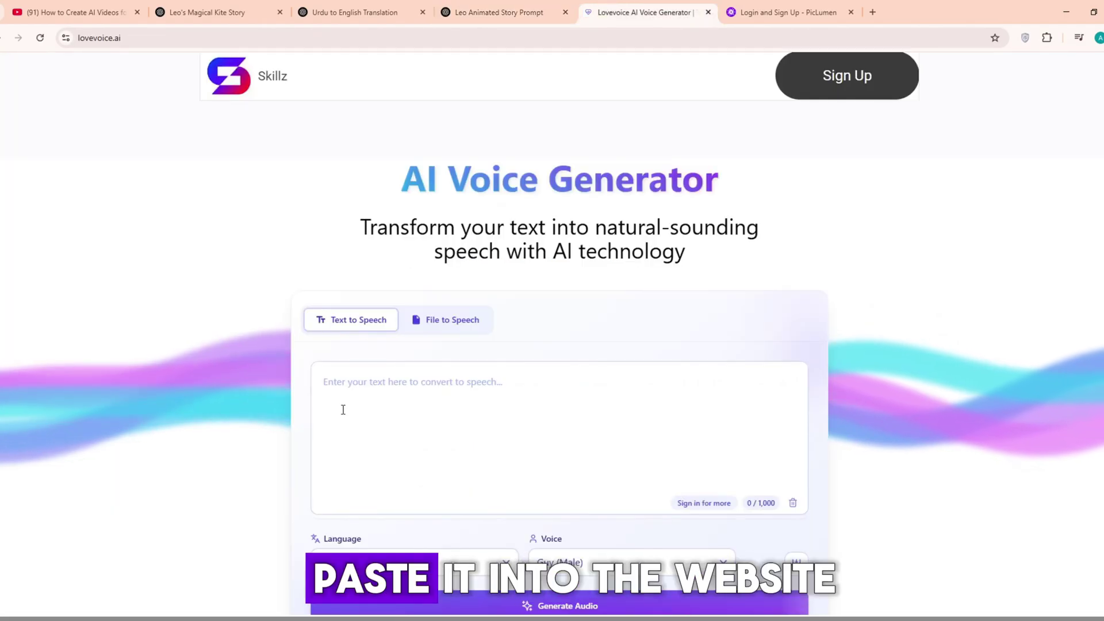
type("As the door creaked open, Leo entered a breathtaking magical garden filled with floating flowers, rainbow-colored trees, and talking animals.")
scroll(741, 493, "down", 2)
scroll(740, 493, "down", 1)
left_click(604, 381)
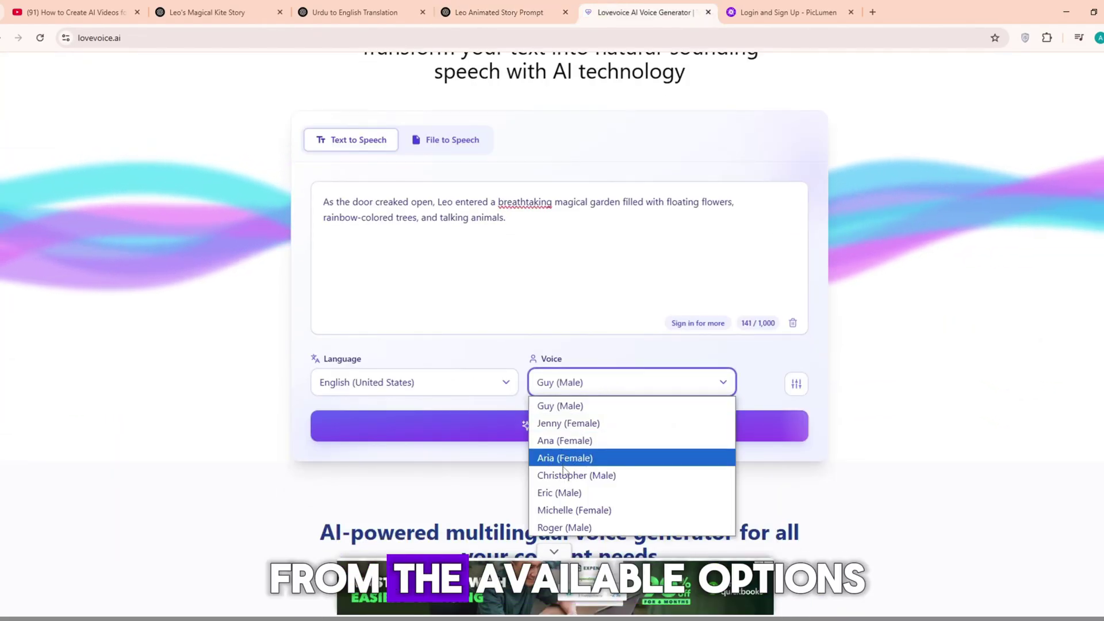
left_click(591, 483)
left_click(567, 426)
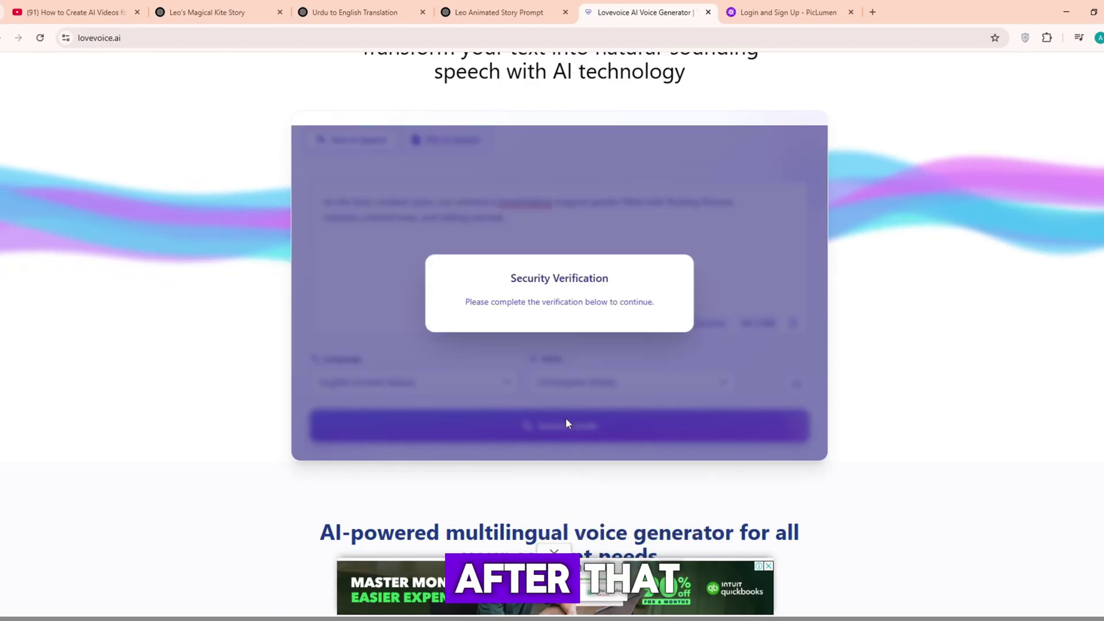
scroll(604, 393, "down", 2)
left_click(338, 321)
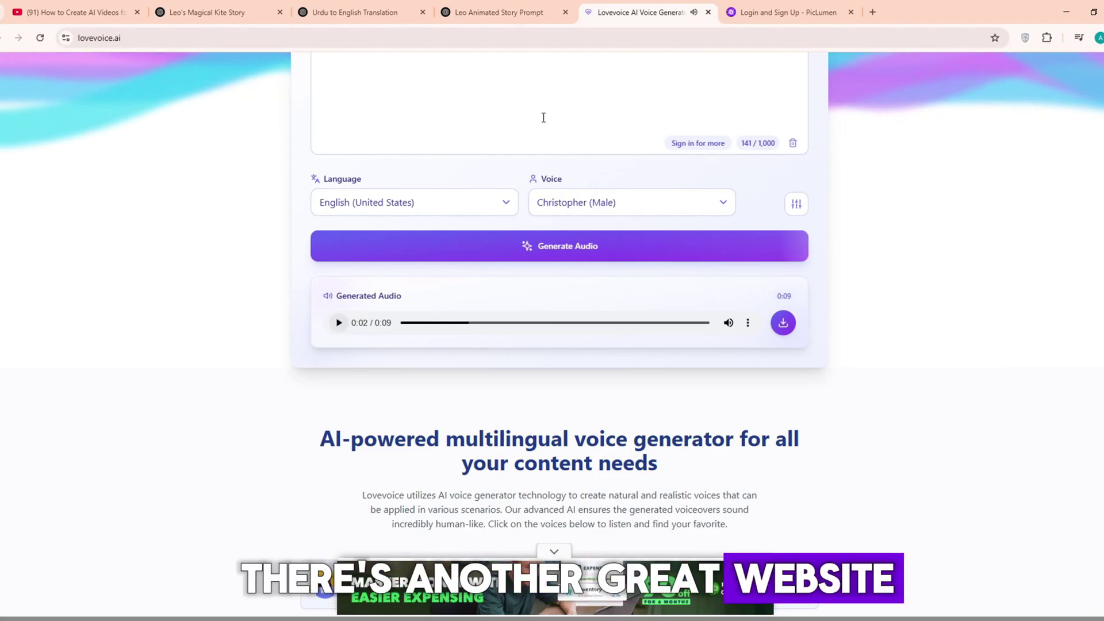
key("ctrl+Tab")
Search 'open ai tts' from the browser address bar
left_click(325, 44)
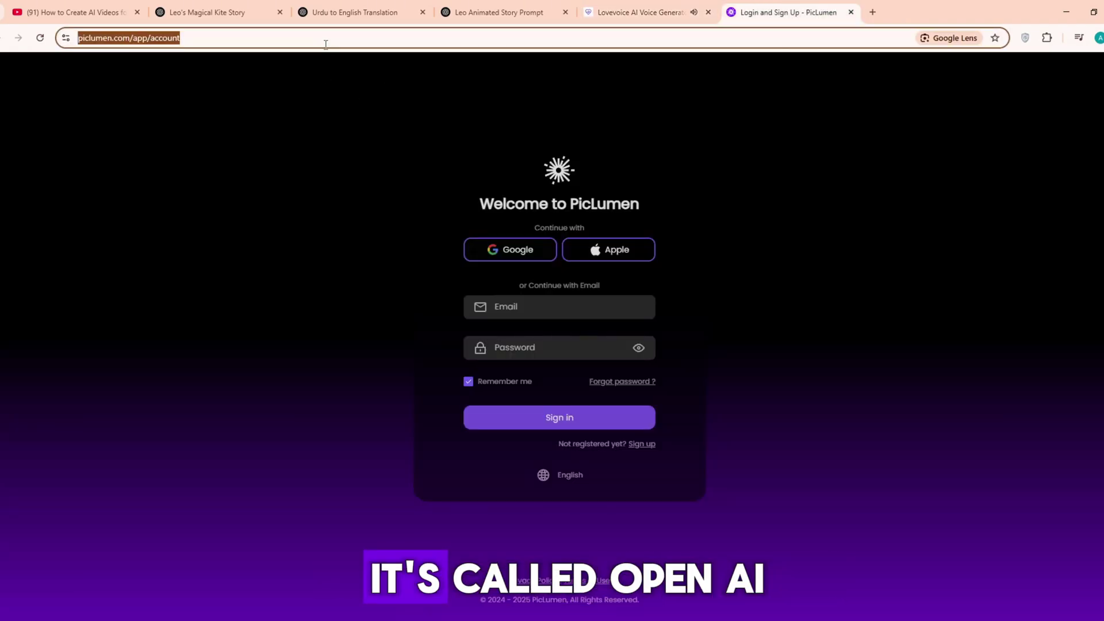
type("op")
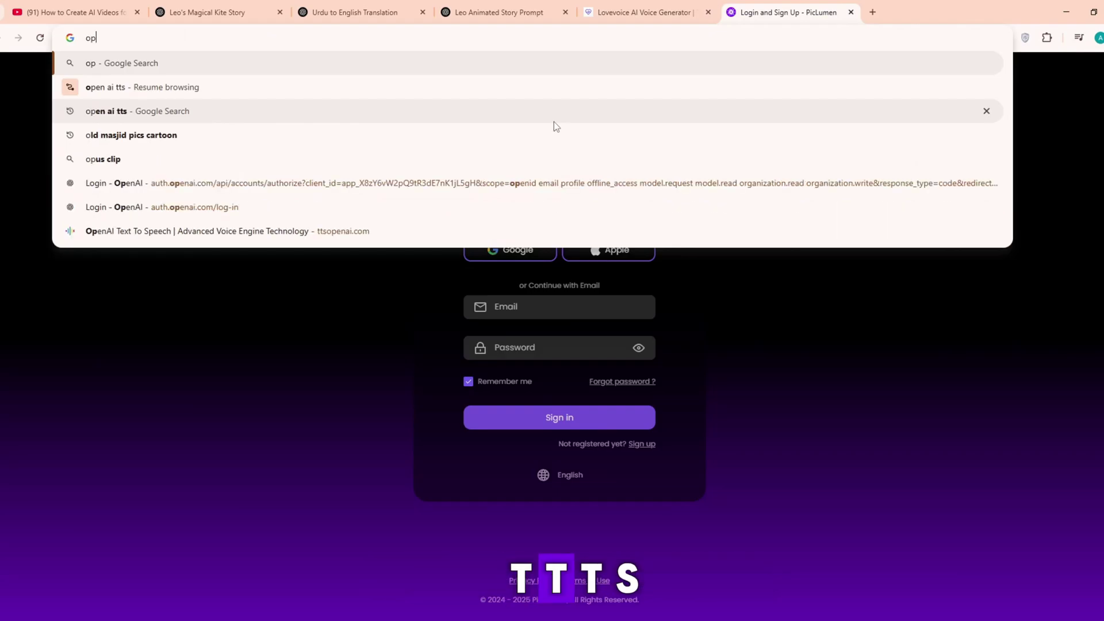
type("en ai tts")
key("Return")
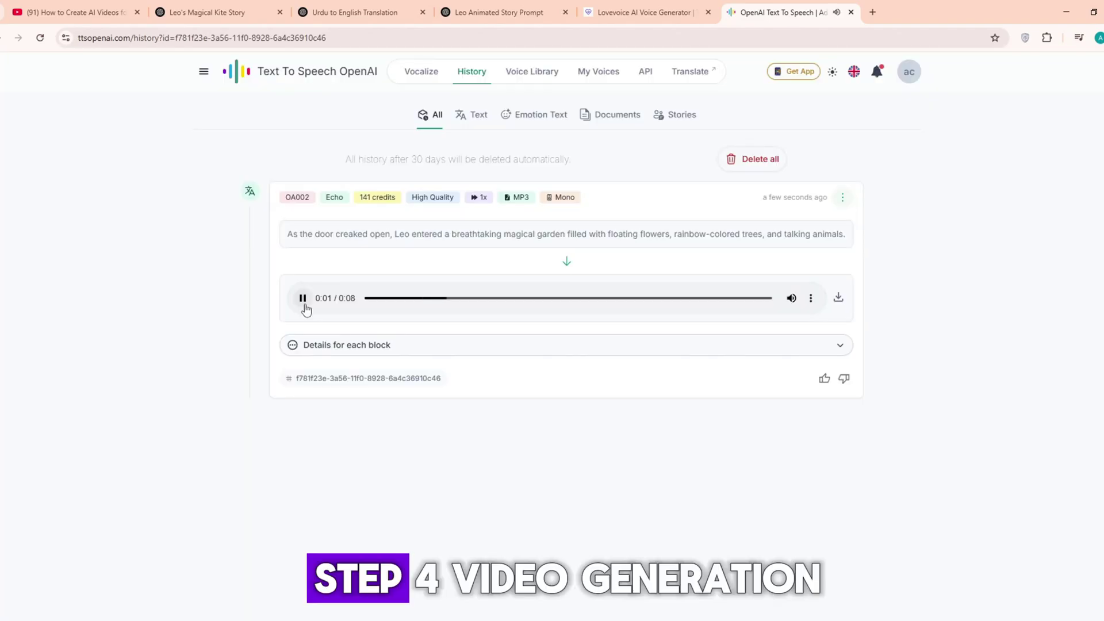
scroll(312, 272, "down", 1)
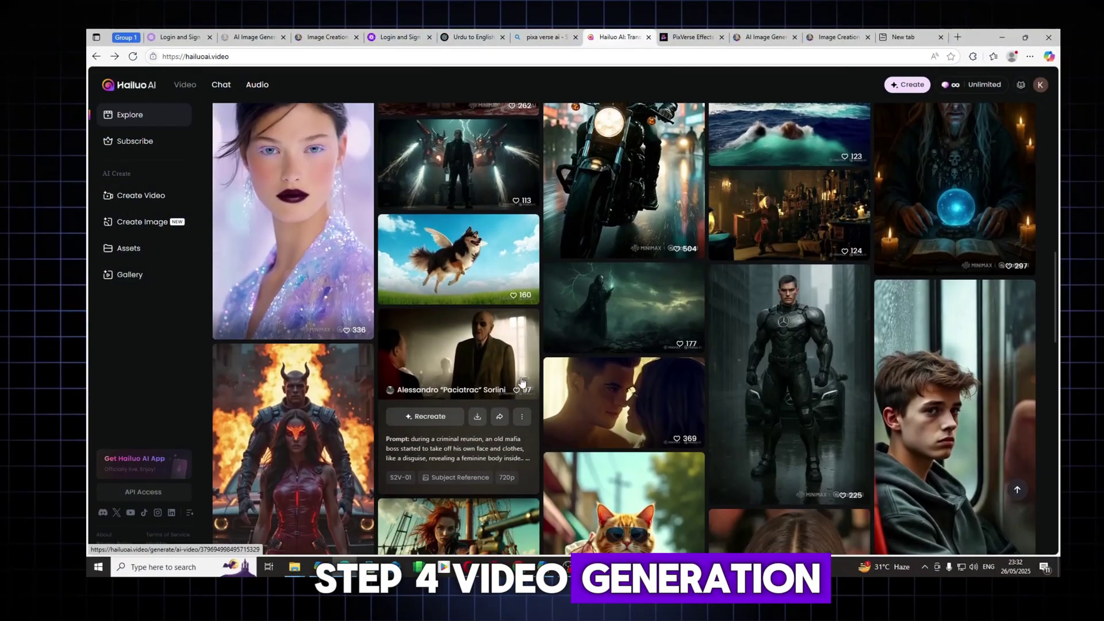
scroll(465, 294, "down", 2)
scroll(604, 315, "down", 1)
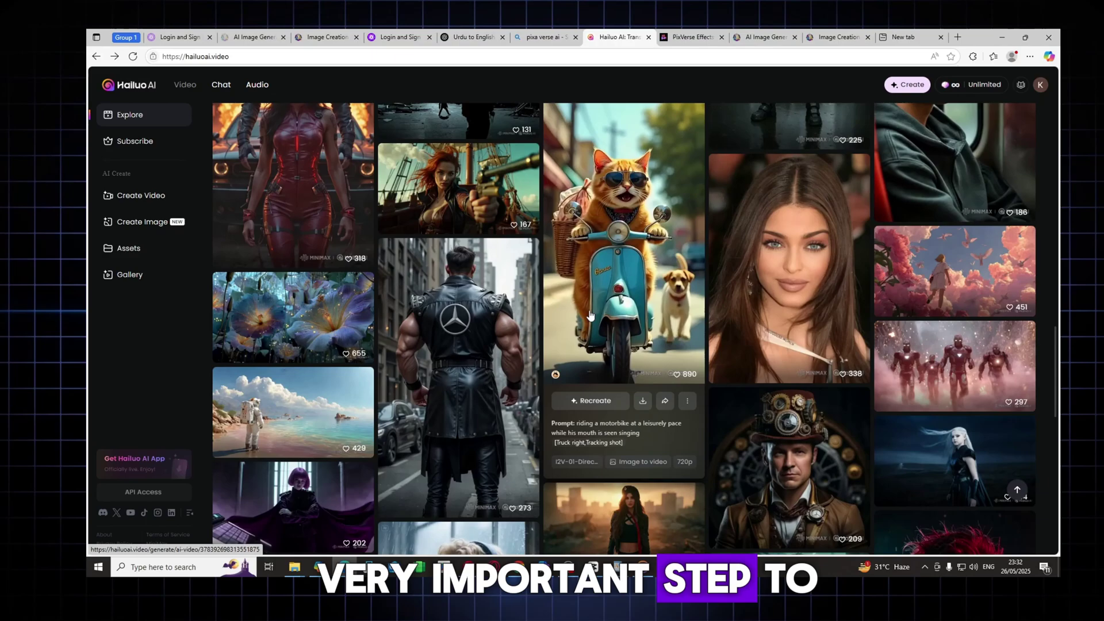
scroll(473, 335, "down", 1)
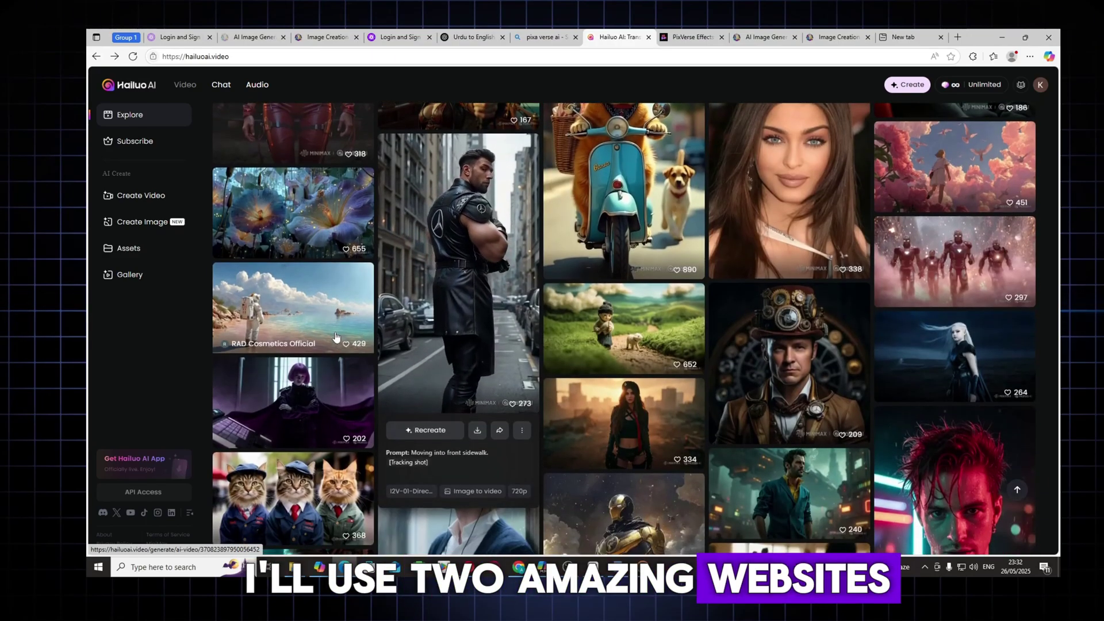
scroll(471, 333, "down", 2)
scroll(644, 390, "down", 1)
scroll(644, 390, "down", 1)
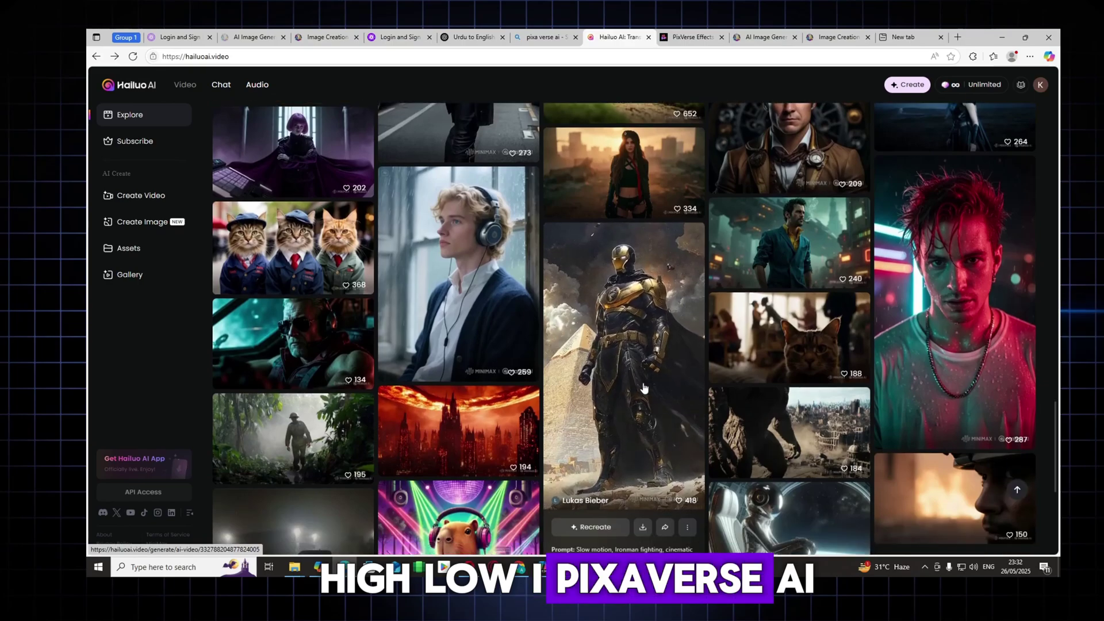
scroll(738, 311, "down", 1)
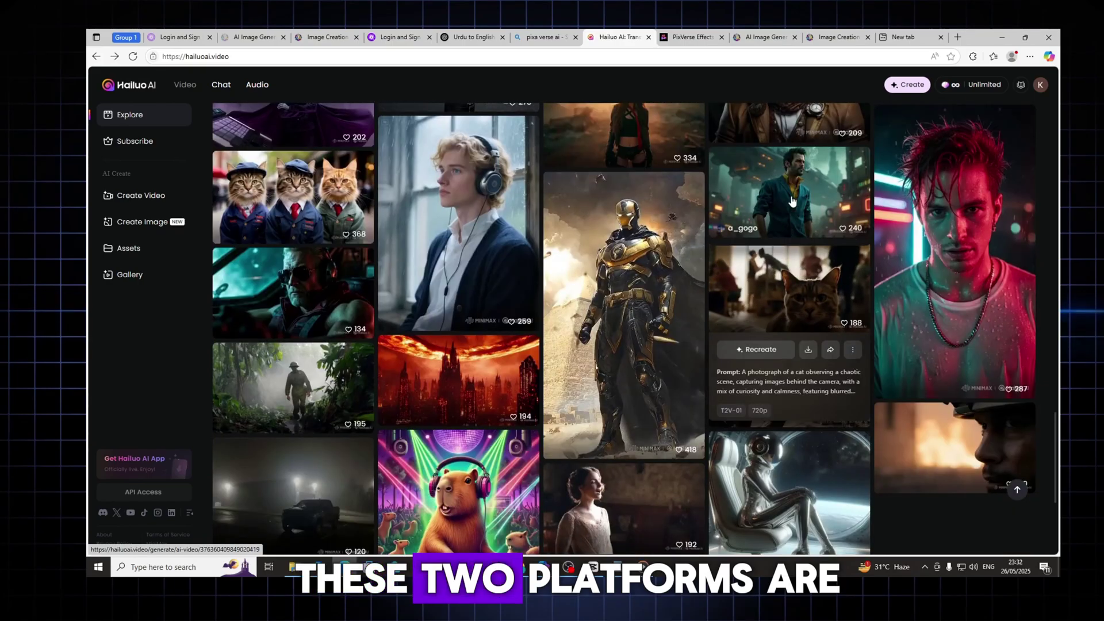
scroll(440, 450, "down", 2)
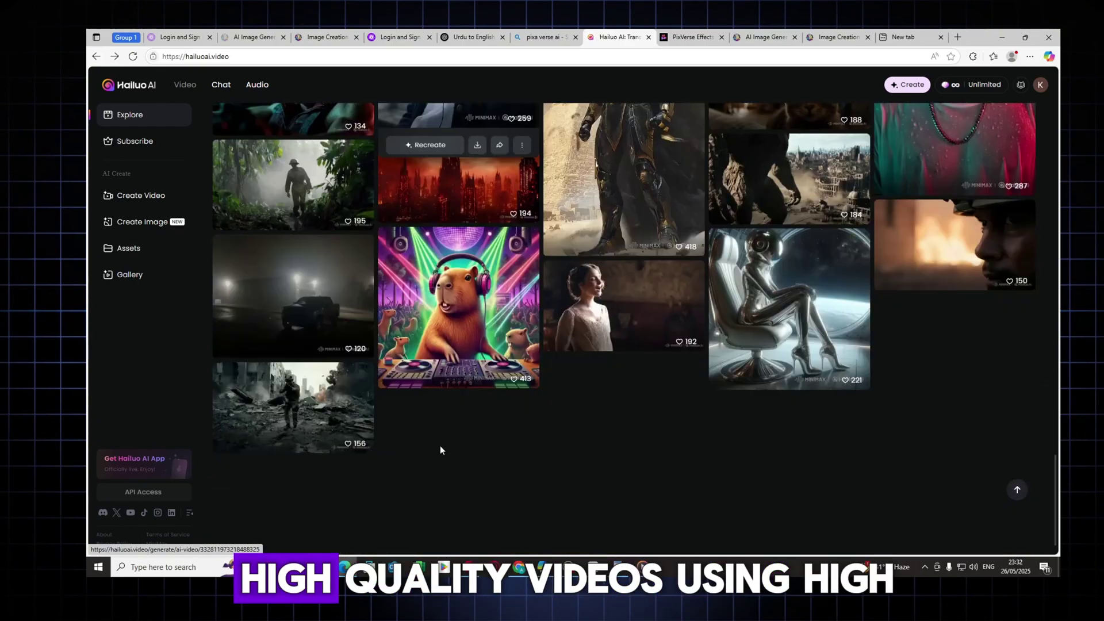
scroll(267, 392, "down", 1)
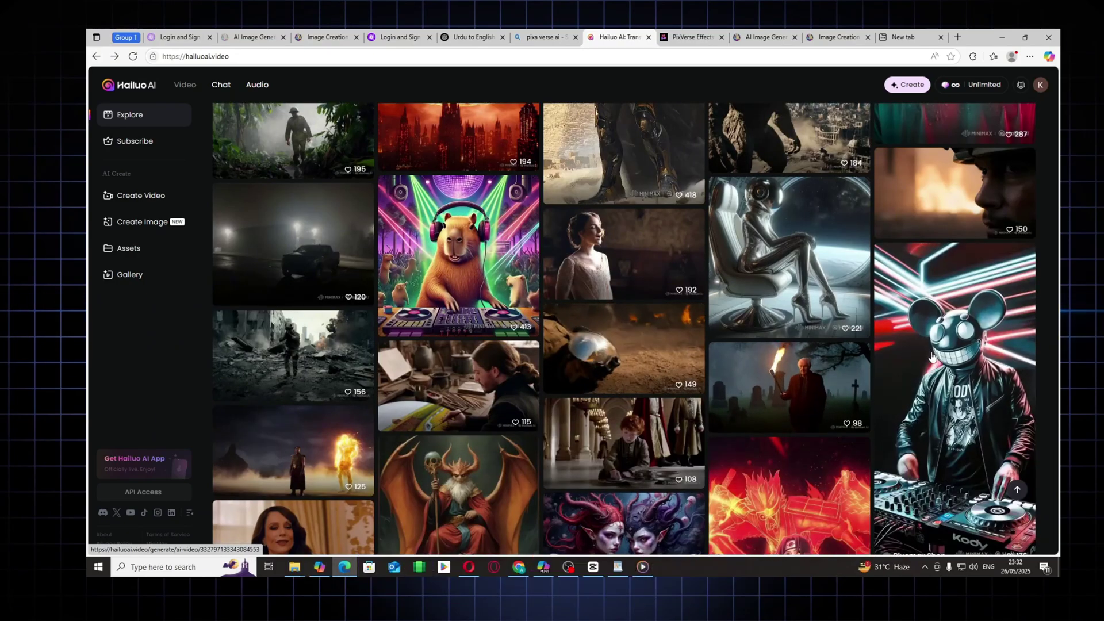
scroll(606, 377, "down", 2)
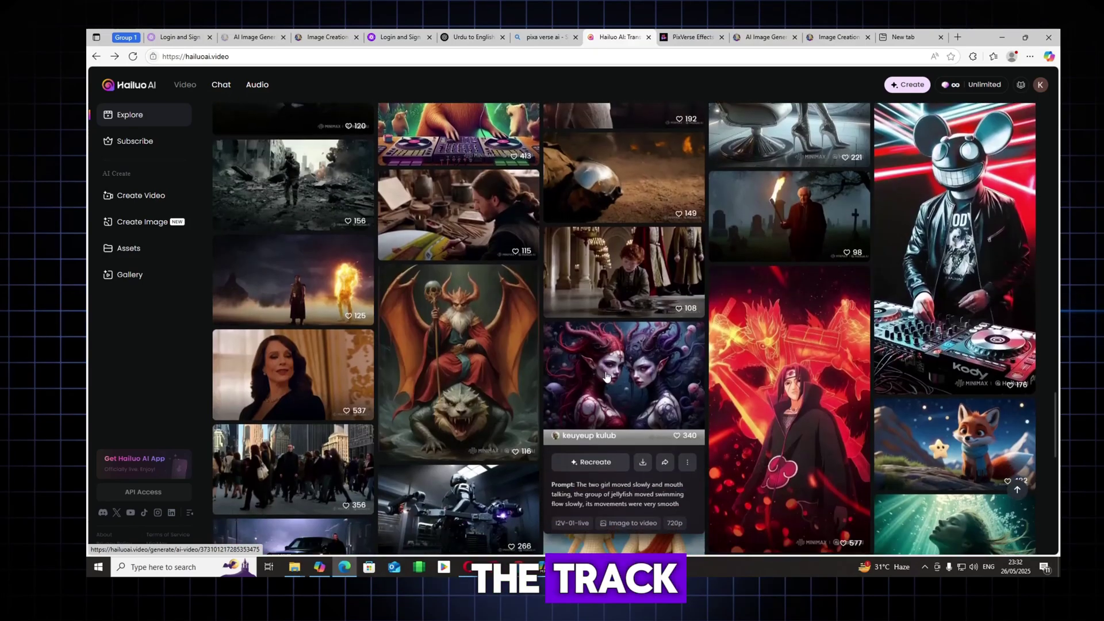
scroll(606, 376, "down", 3)
scroll(606, 377, "down", 2)
scroll(607, 378, "down", 2)
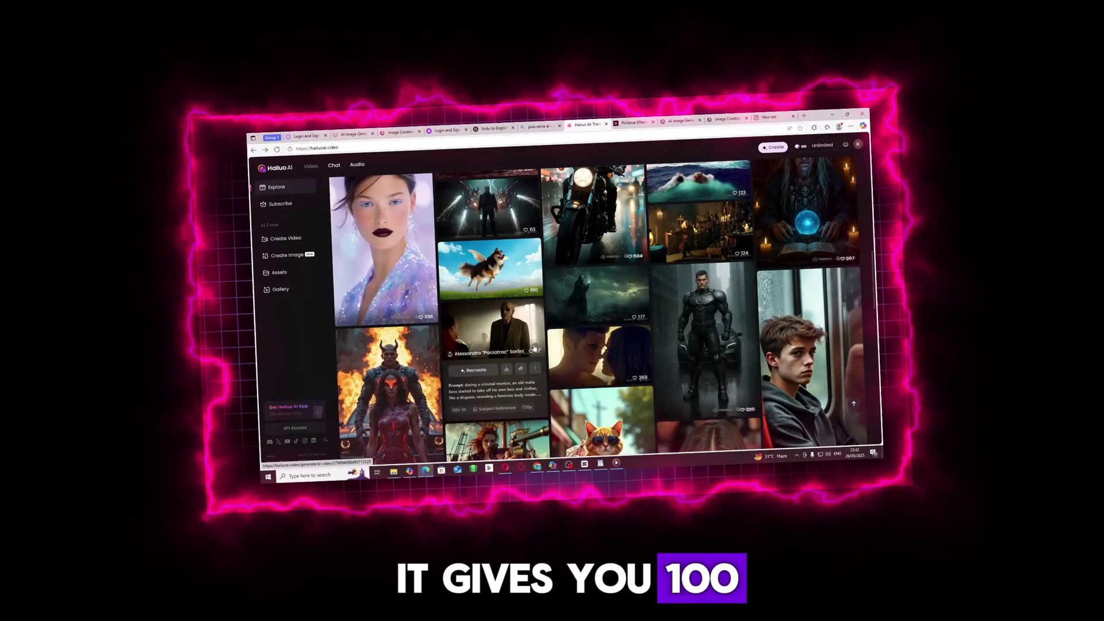
scroll(535, 349, "down", 2)
scroll(518, 328, "down", 2)
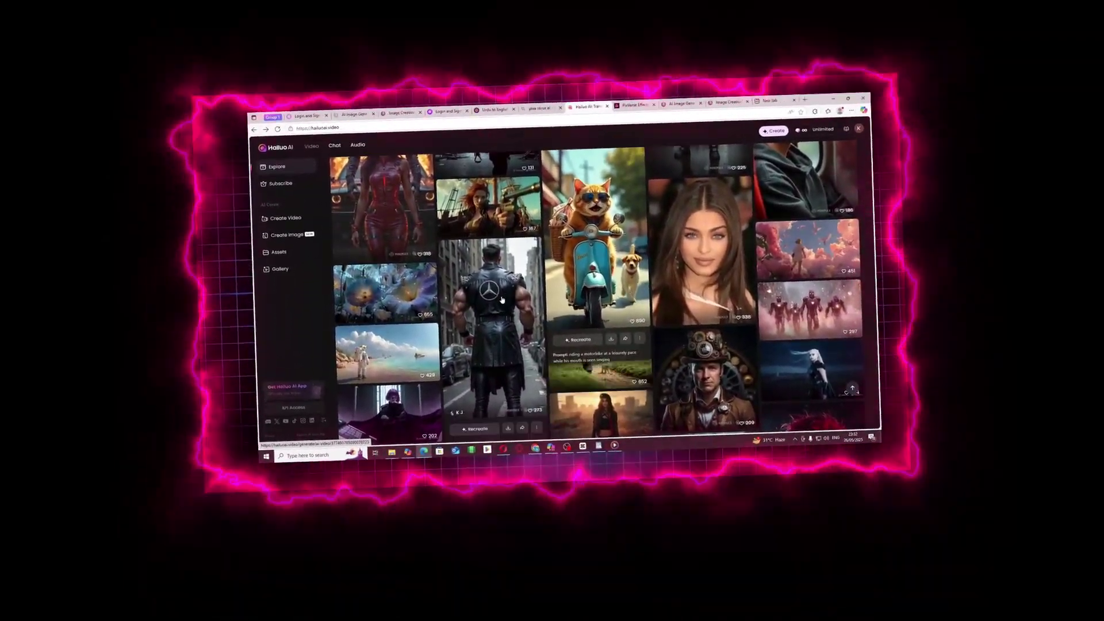
scroll(502, 300, "down", 2)
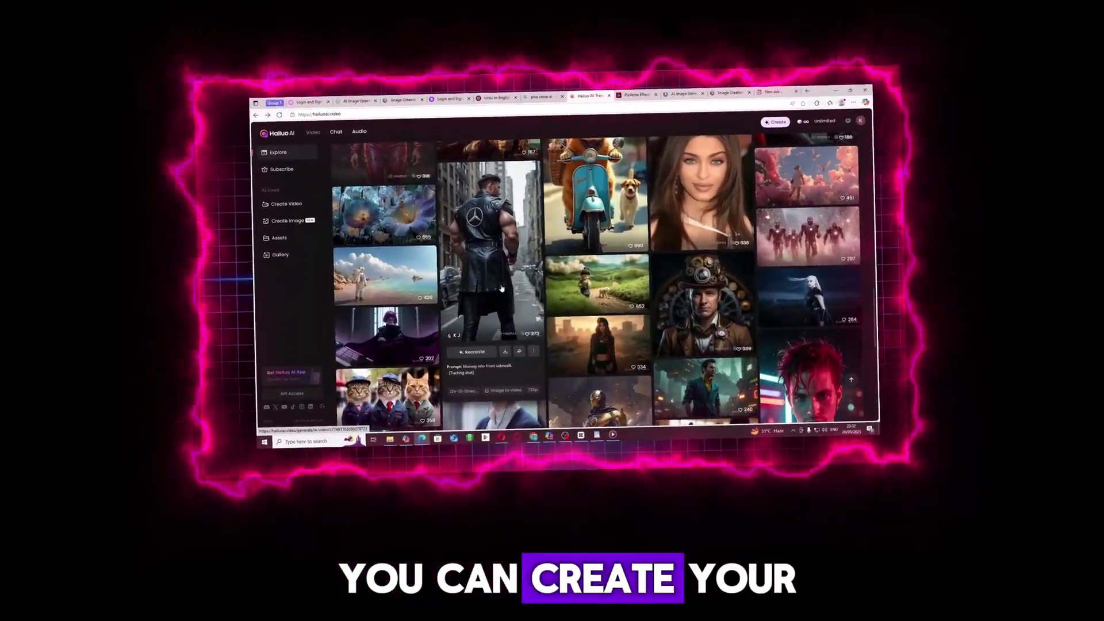
scroll(409, 286, "down", 2)
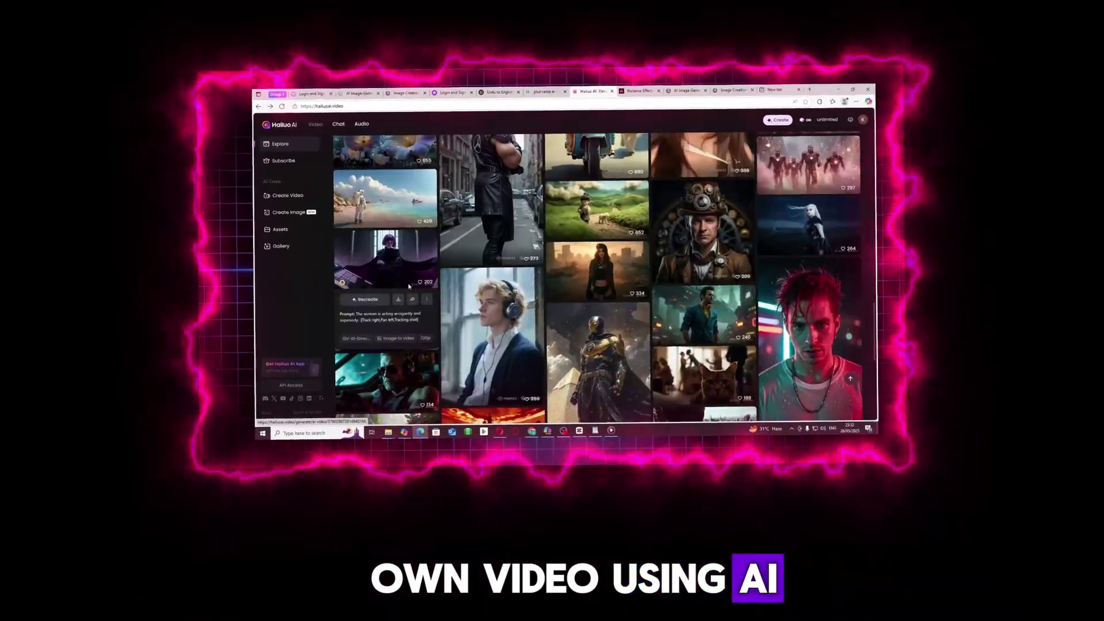
scroll(612, 315, "down", 2)
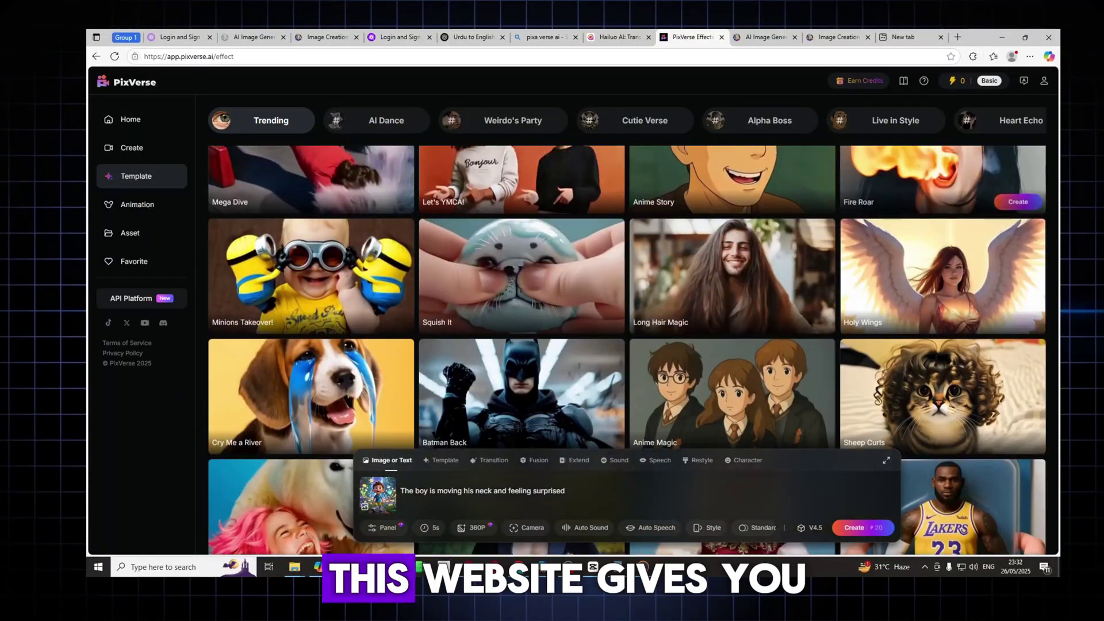
scroll(521, 306, "down", 1)
scroll(519, 307, "down", 1)
scroll(521, 306, "down", 2)
scroll(520, 306, "down", 2)
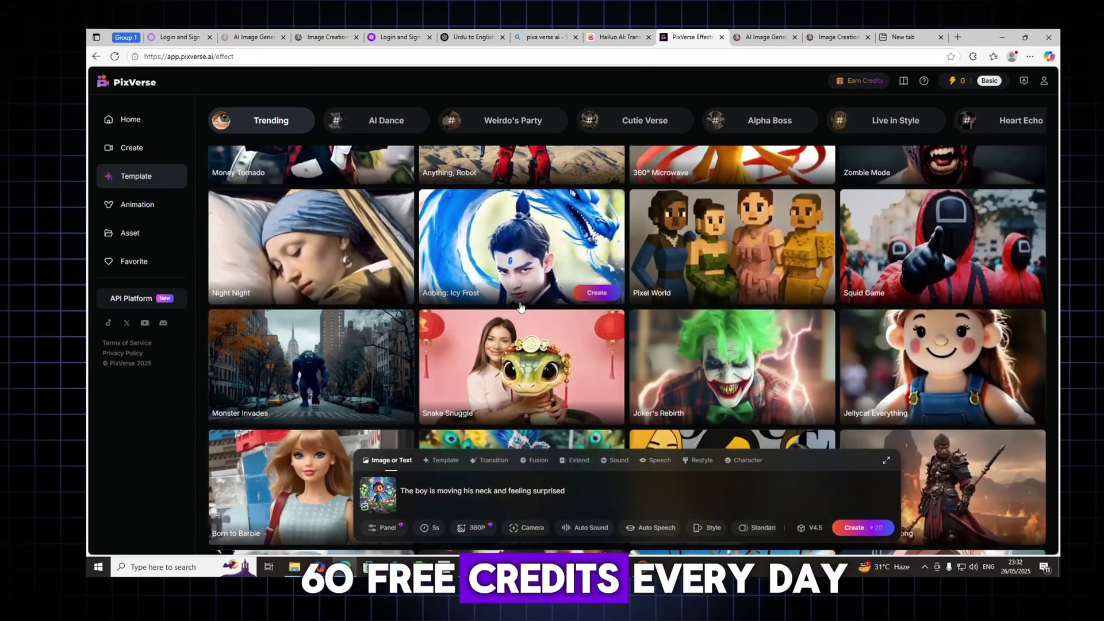
scroll(521, 306, "down", 2)
scroll(467, 285, "down", 2)
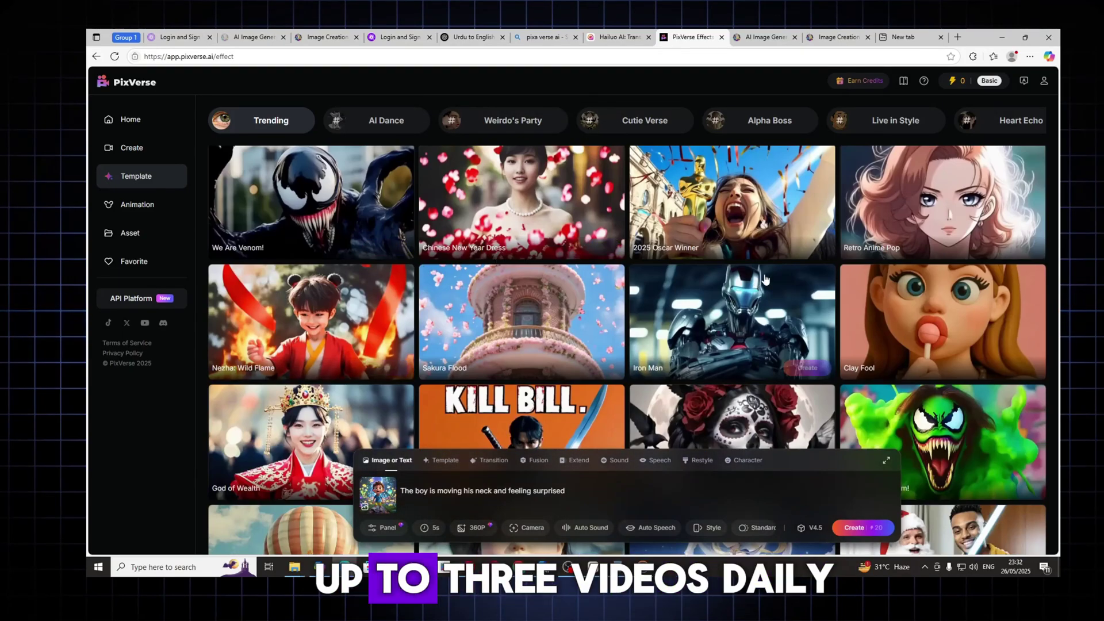
scroll(766, 278, "down", 2)
scroll(734, 294, "down", 3)
scroll(604, 328, "down", 2)
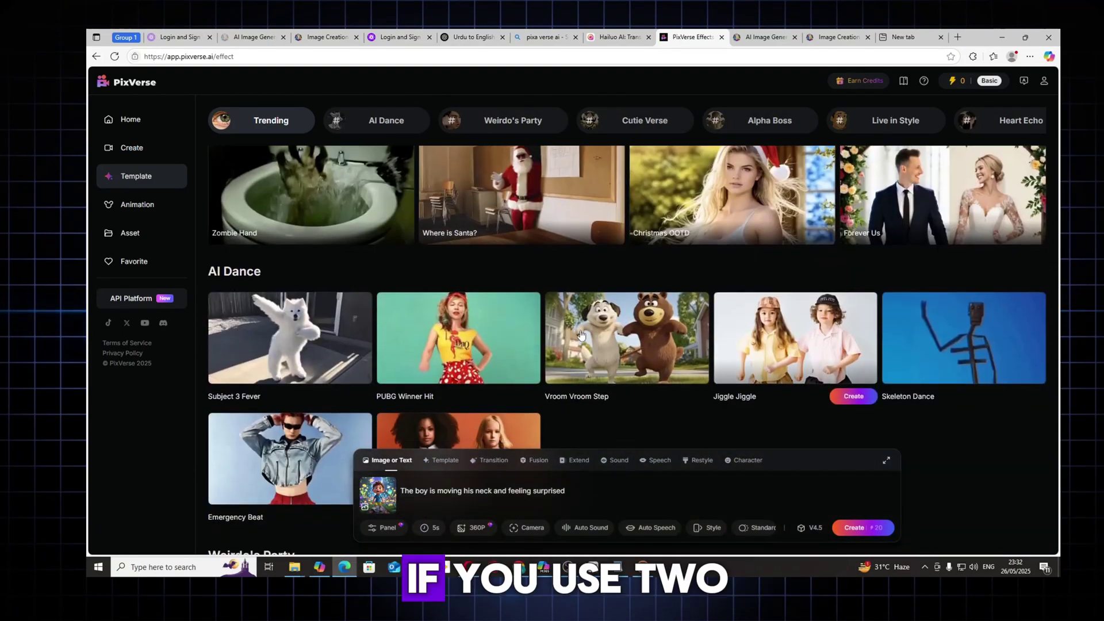
scroll(529, 328, "down", 3)
scroll(528, 328, "down", 3)
scroll(528, 328, "down", 3)
scroll(528, 327, "down", 1)
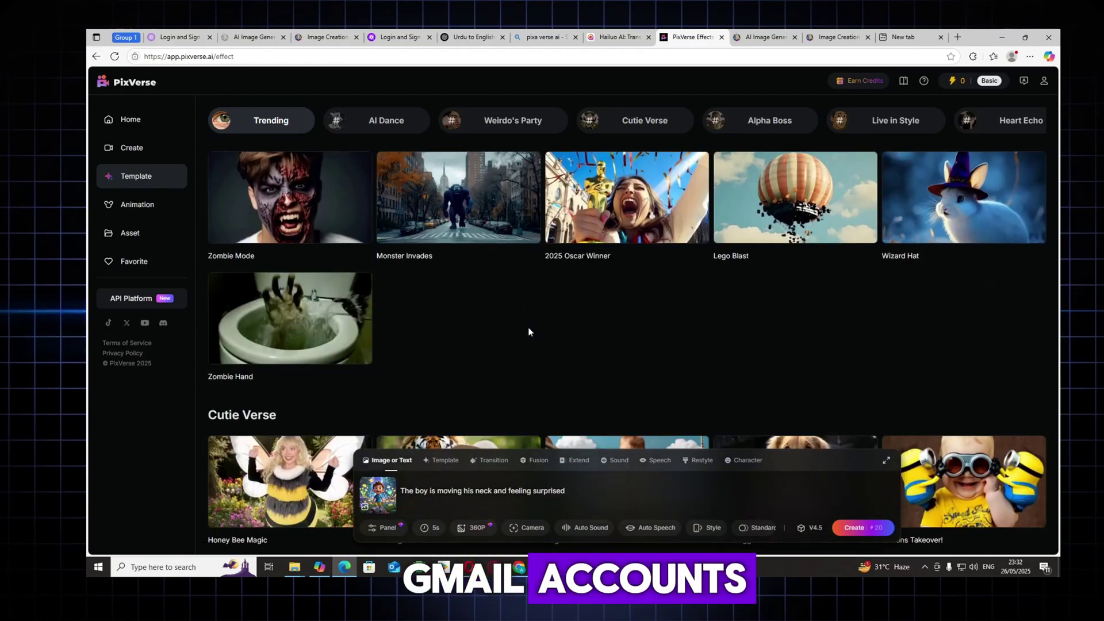
scroll(529, 327, "down", 3)
scroll(528, 328, "down", 3)
scroll(528, 327, "down", 3)
scroll(527, 326, "up", 2)
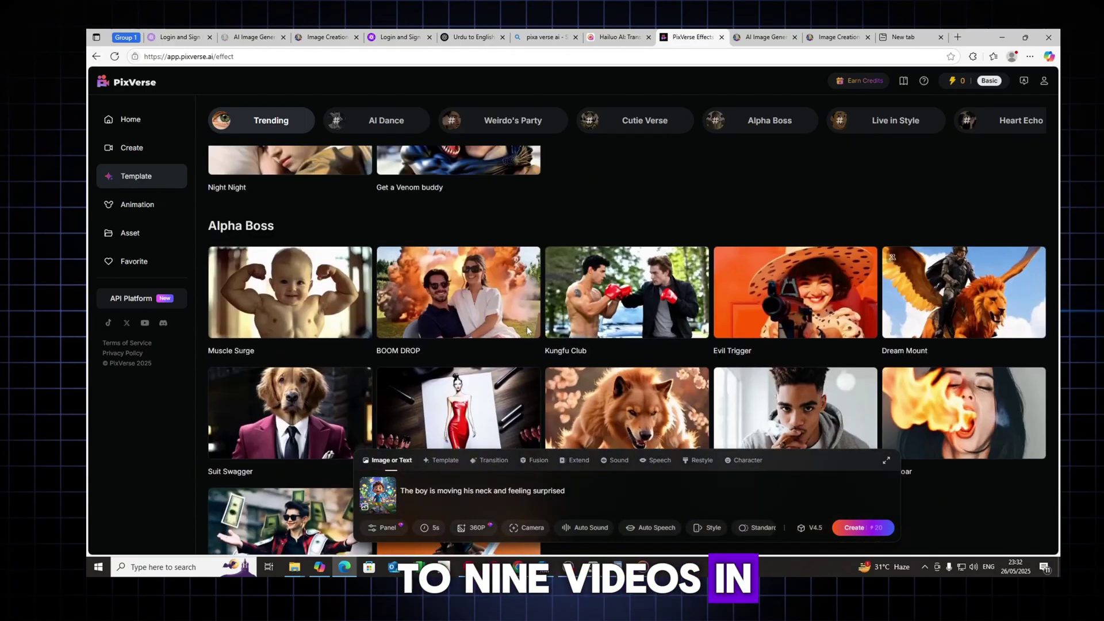
scroll(528, 326, "down", 3)
scroll(582, 328, "down", 2)
scroll(582, 328, "down", 3)
scroll(588, 342, "down", 2)
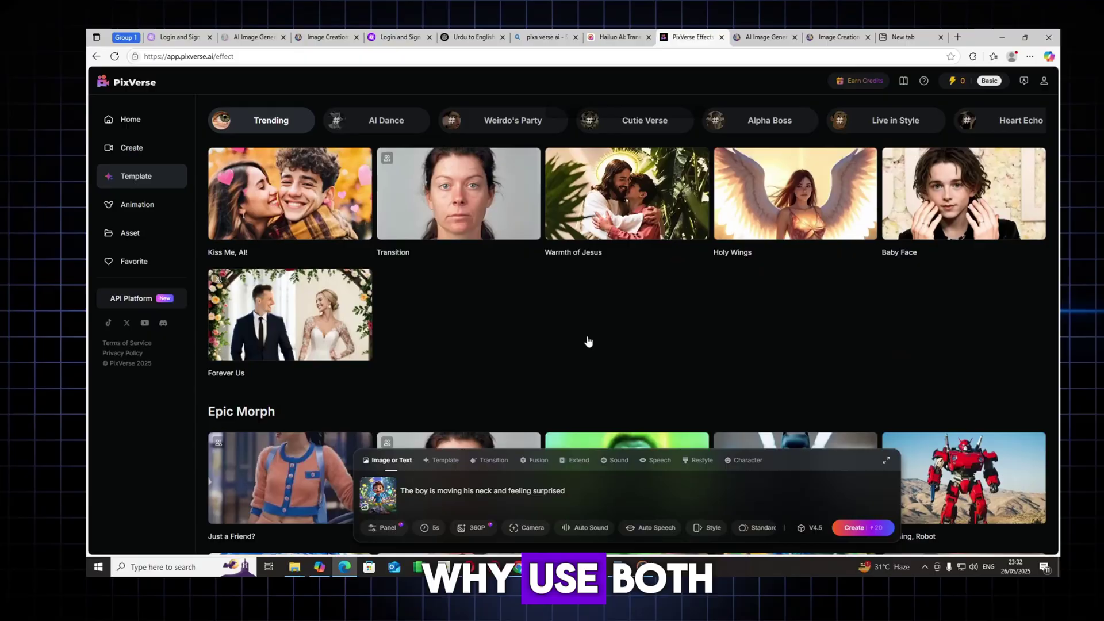
scroll(587, 342, "down", 3)
scroll(587, 341, "down", 3)
scroll(588, 342, "down", 3)
scroll(588, 342, "down", 2)
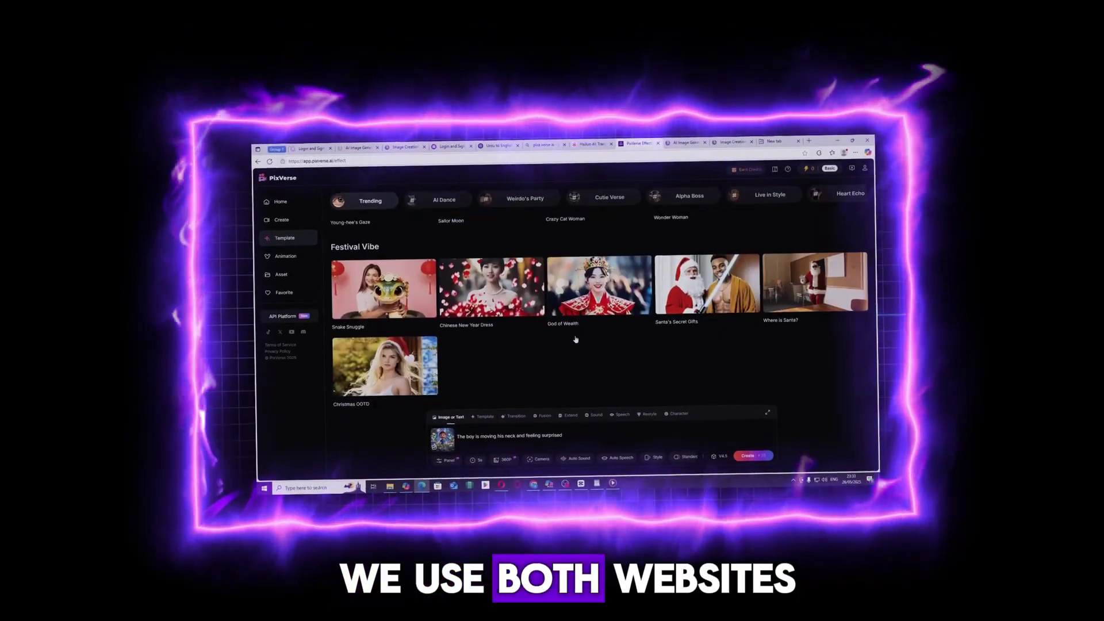
scroll(576, 339, "up", 3)
scroll(575, 339, "up", 3)
scroll(574, 338, "up", 3)
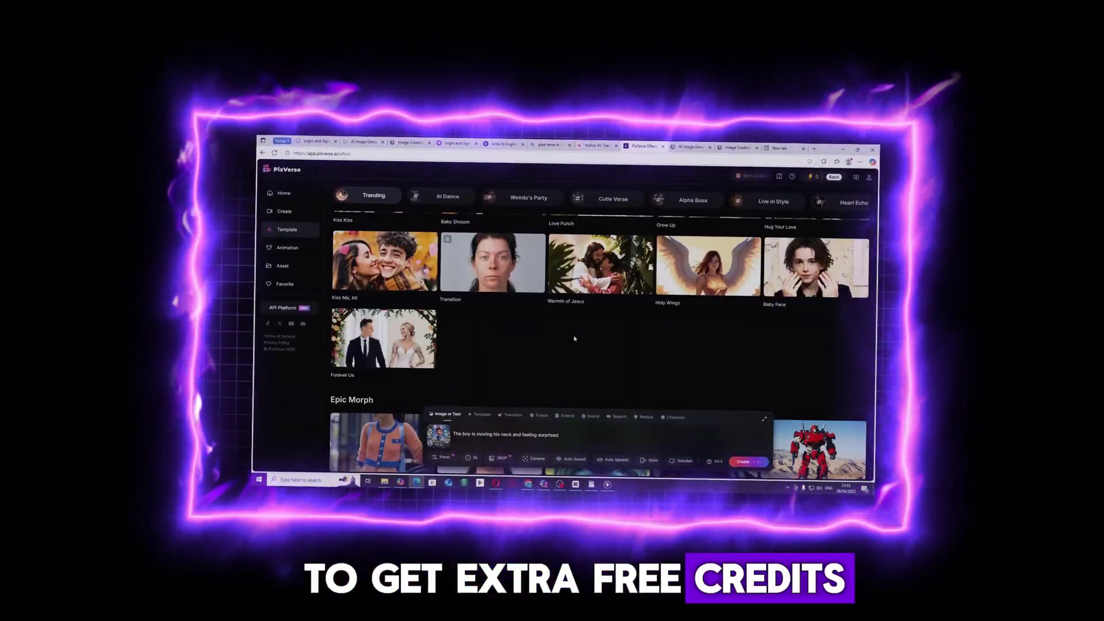
scroll(574, 338, "up", 3)
scroll(574, 339, "up", 3)
scroll(575, 338, "up", 3)
scroll(576, 337, "up", 3)
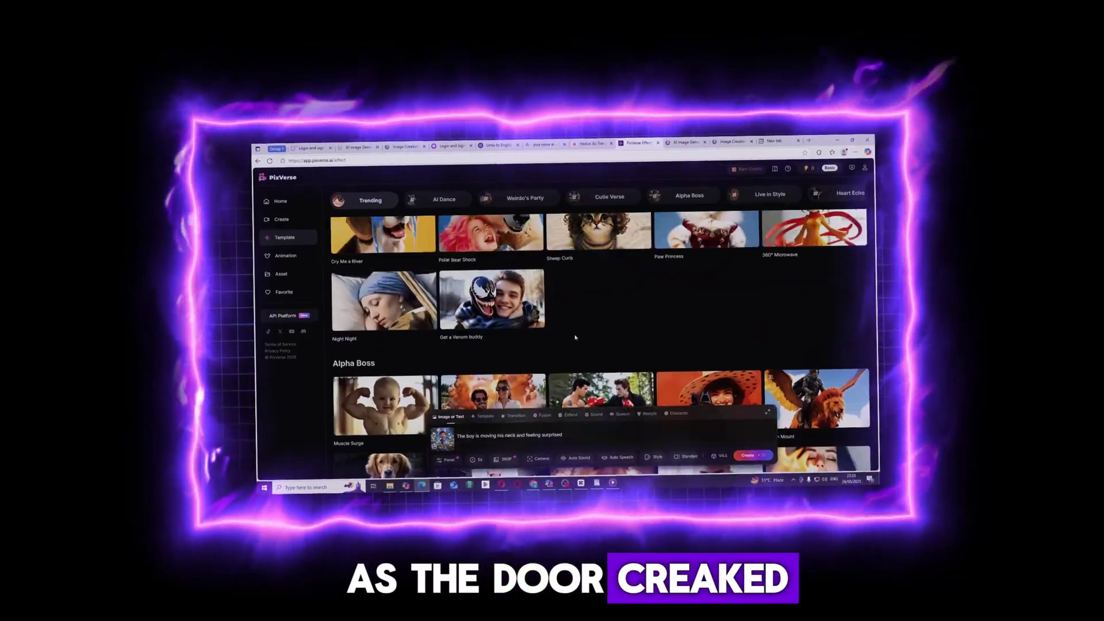
scroll(575, 339, "up", 3)
scroll(574, 338, "up", 3)
scroll(575, 339, "up", 3)
scroll(575, 340, "up", 3)
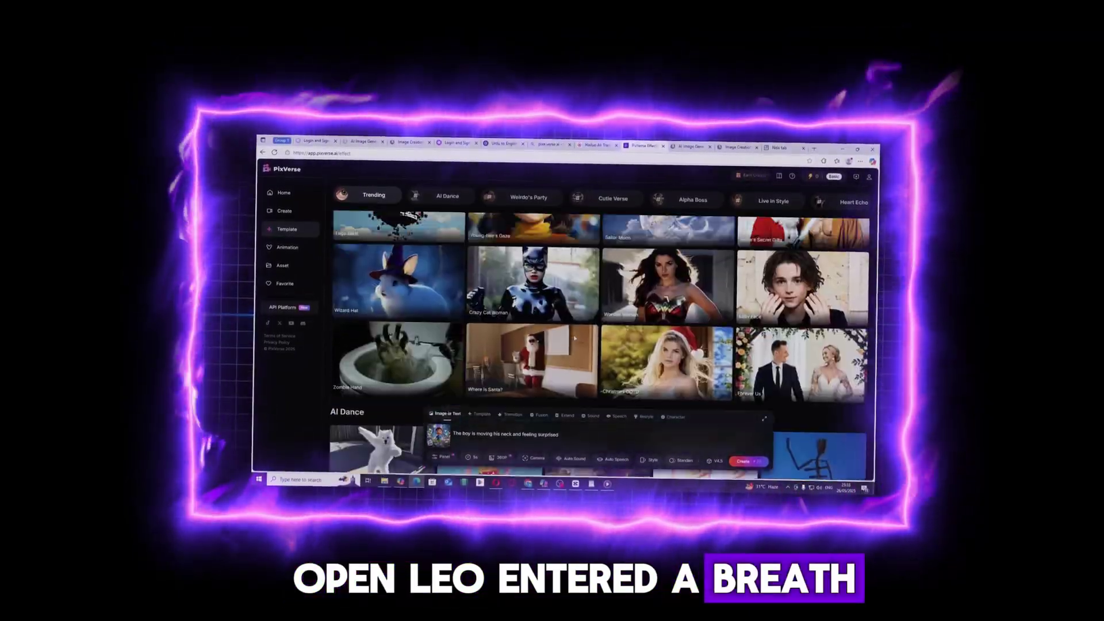
scroll(574, 335, "up", 3)
scroll(574, 335, "up", 3)
scroll(574, 335, "up", 3)
scroll(574, 335, "up", 3)
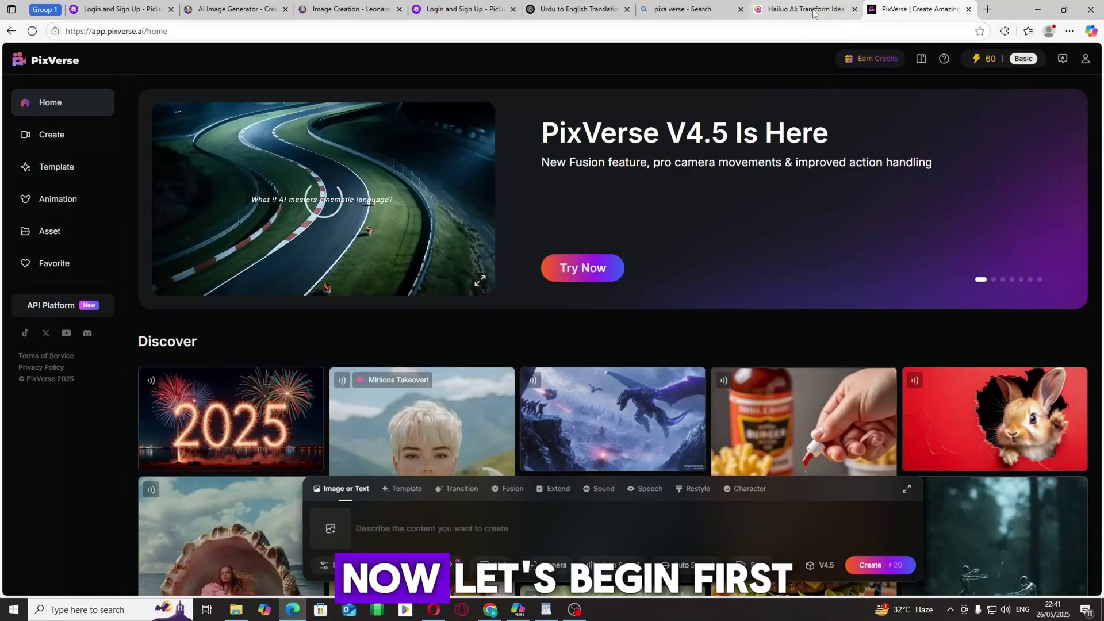
Upload image 111 from the consistance character folder as the Hailuo video start frame
left_click(813, 12)
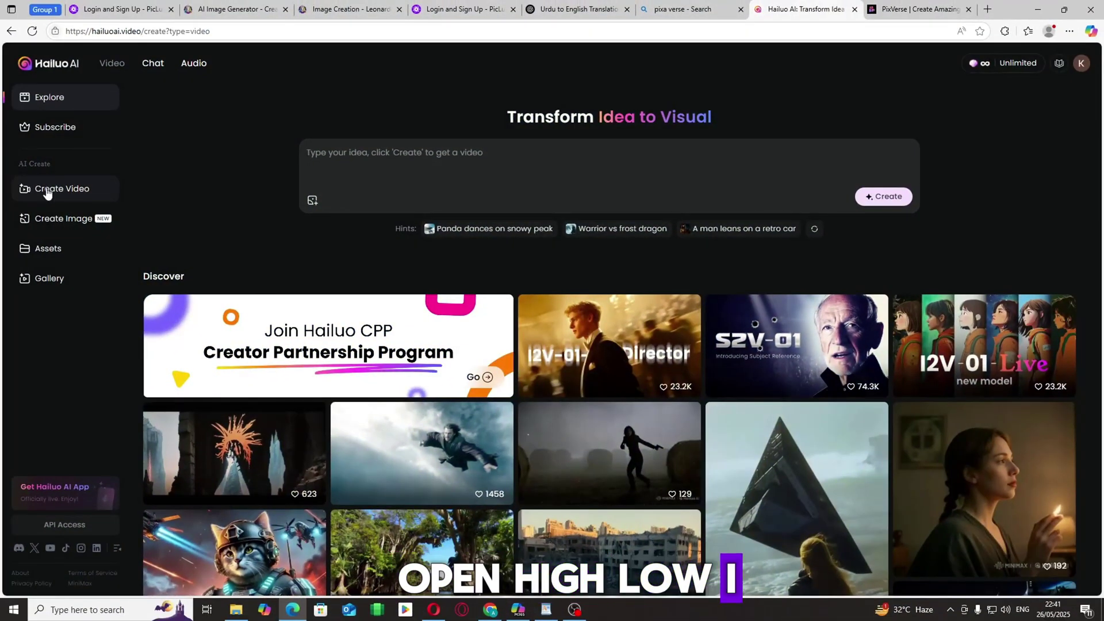
left_click(48, 193)
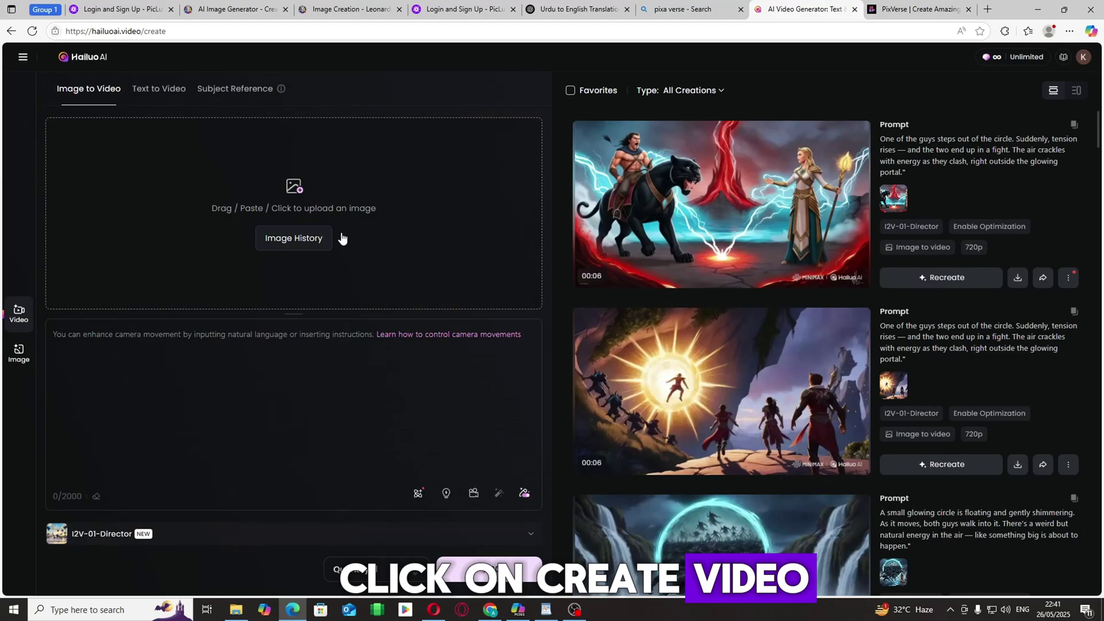
left_click(312, 239)
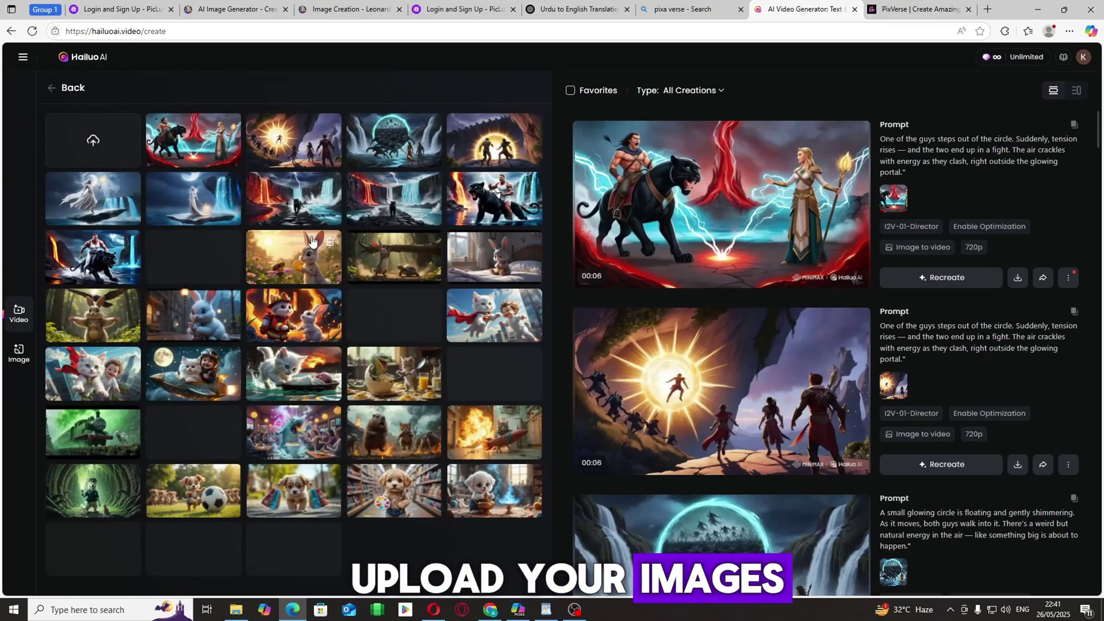
left_click(77, 149)
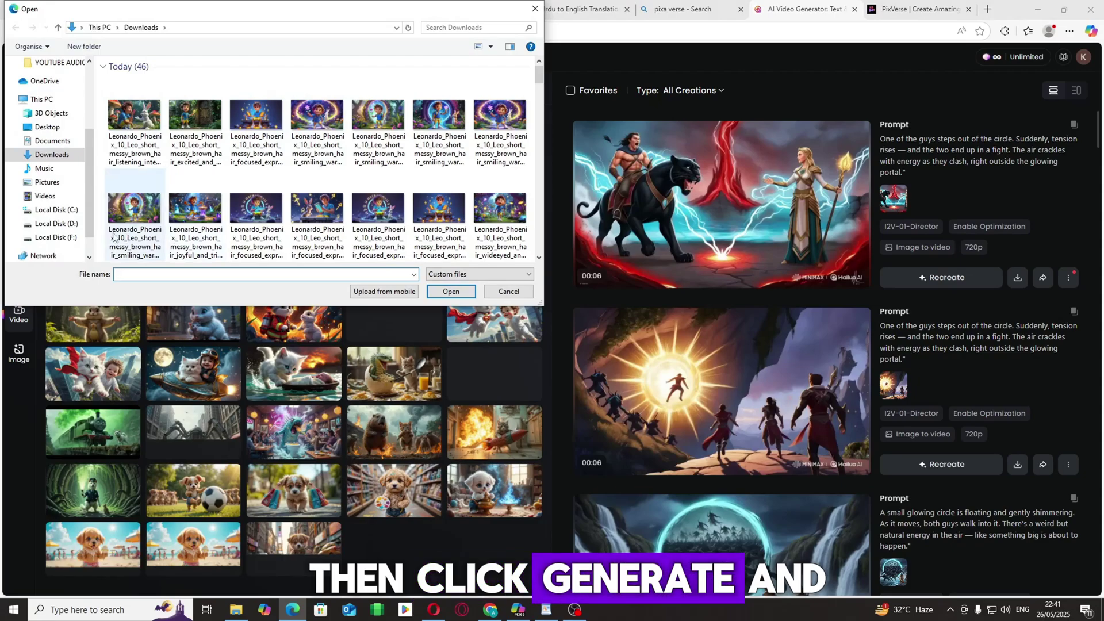
left_click(52, 155)
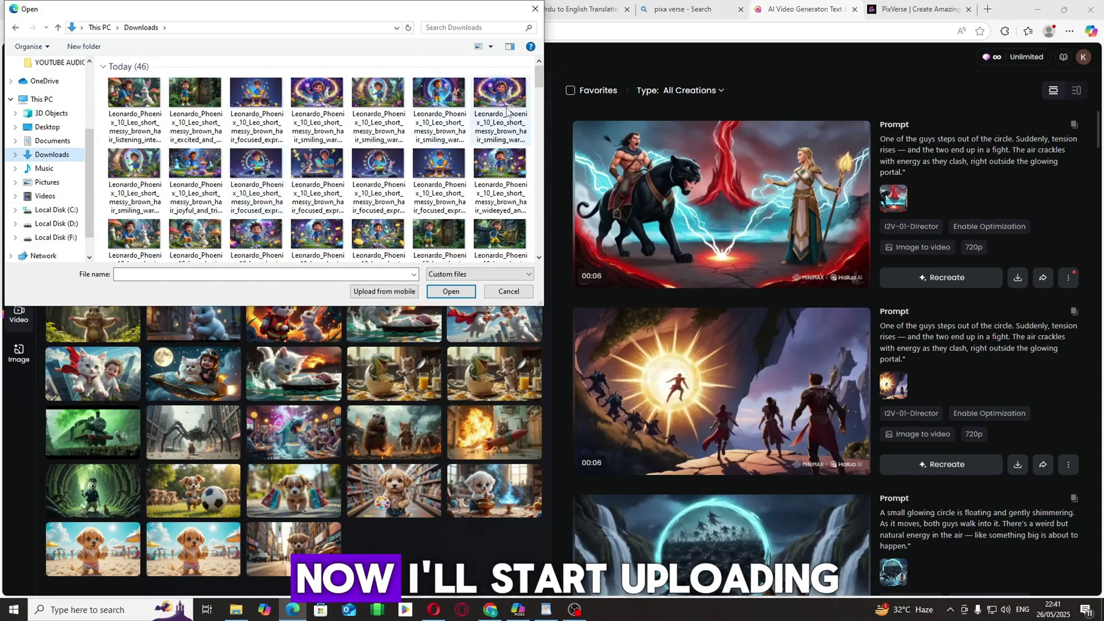
left_click_drag(542, 84, 541, 127)
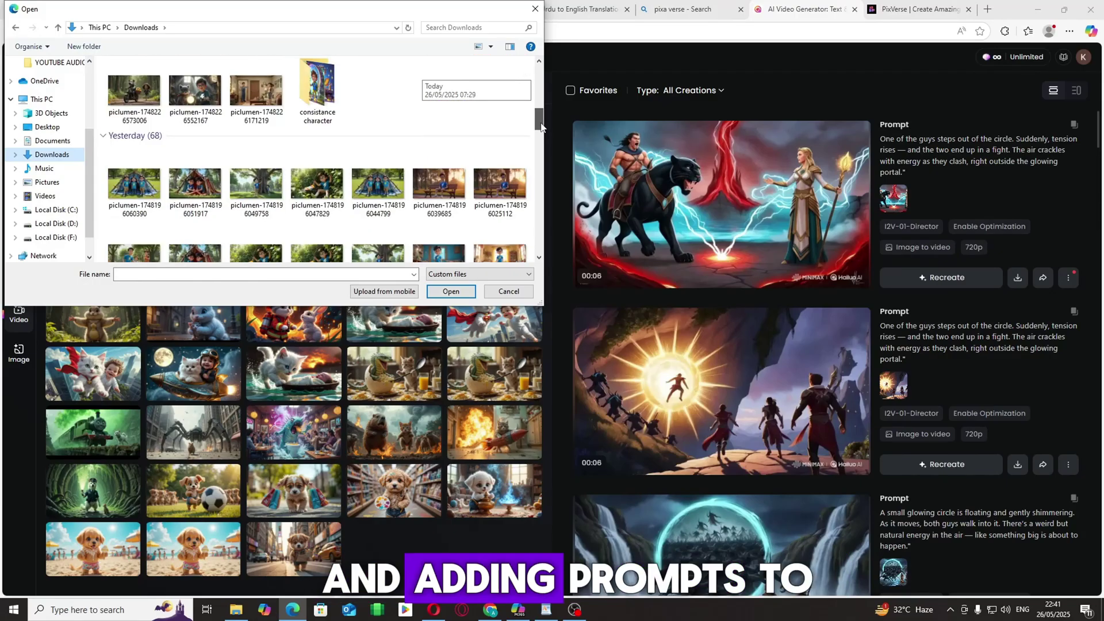
double_click(321, 93)
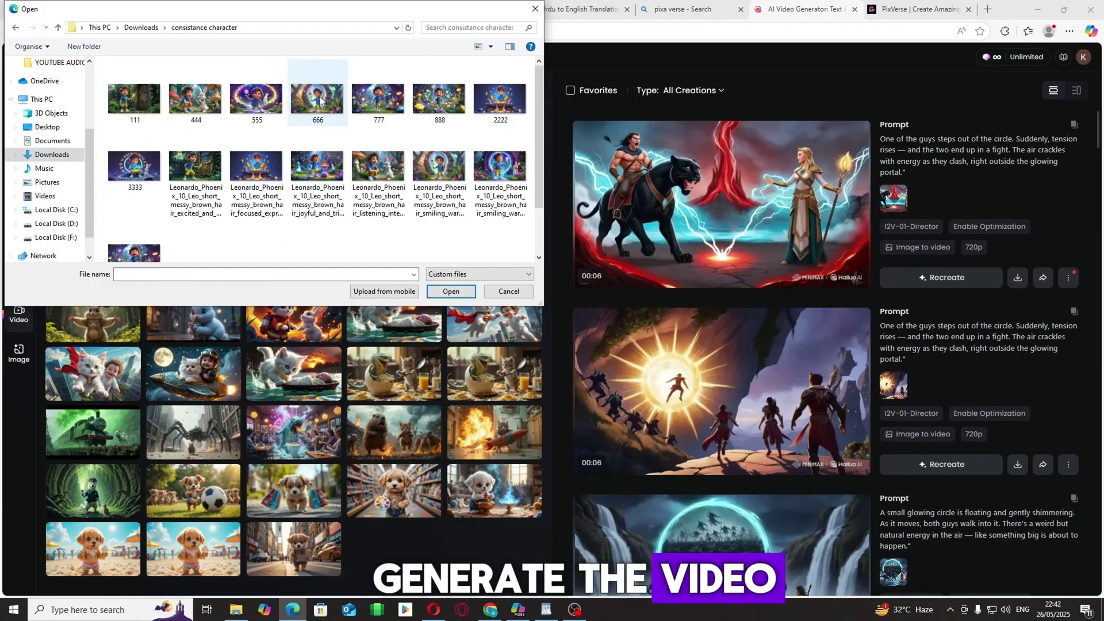
left_click(150, 107)
left_click(461, 292)
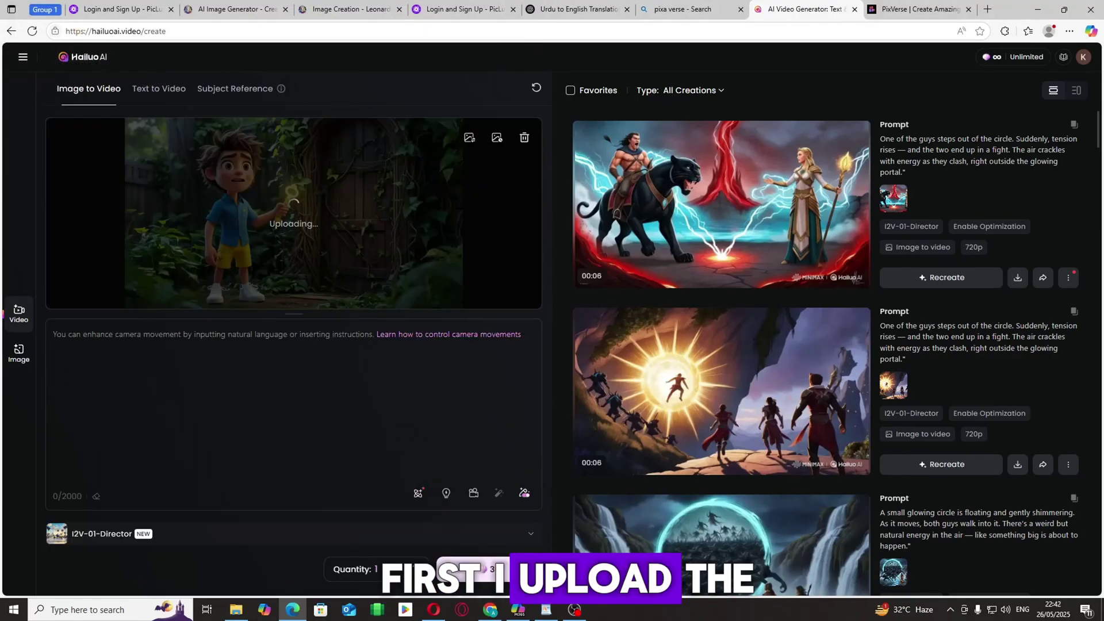
Paste "The boy inserts the key into the door." from WordPad and start generating
left_click(546, 609)
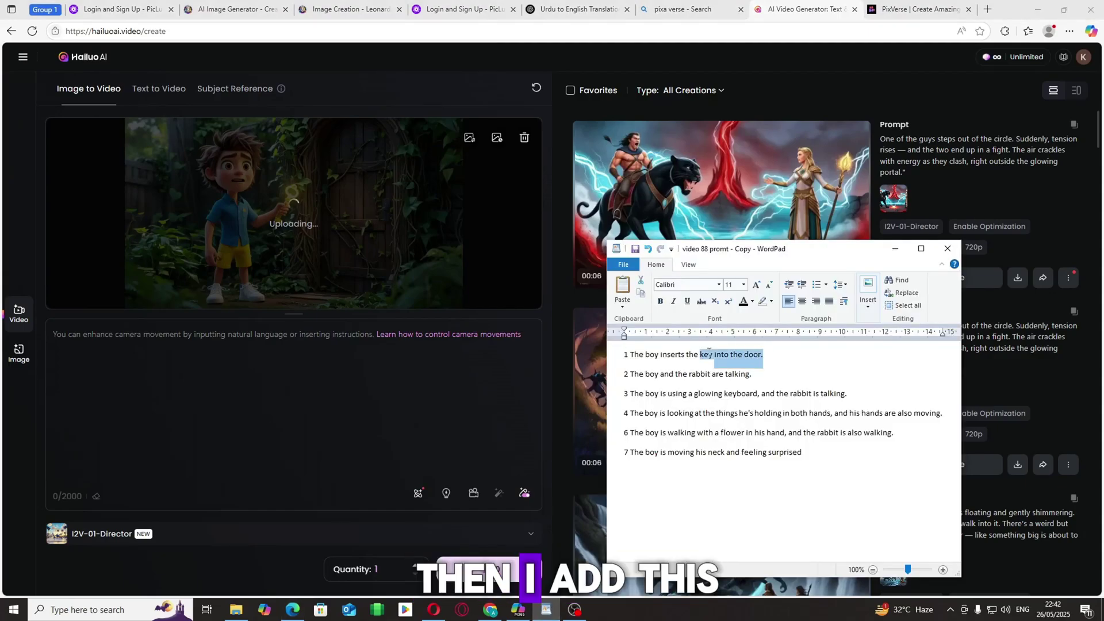
left_click(156, 350)
type("The boy inserts the key into the door.")
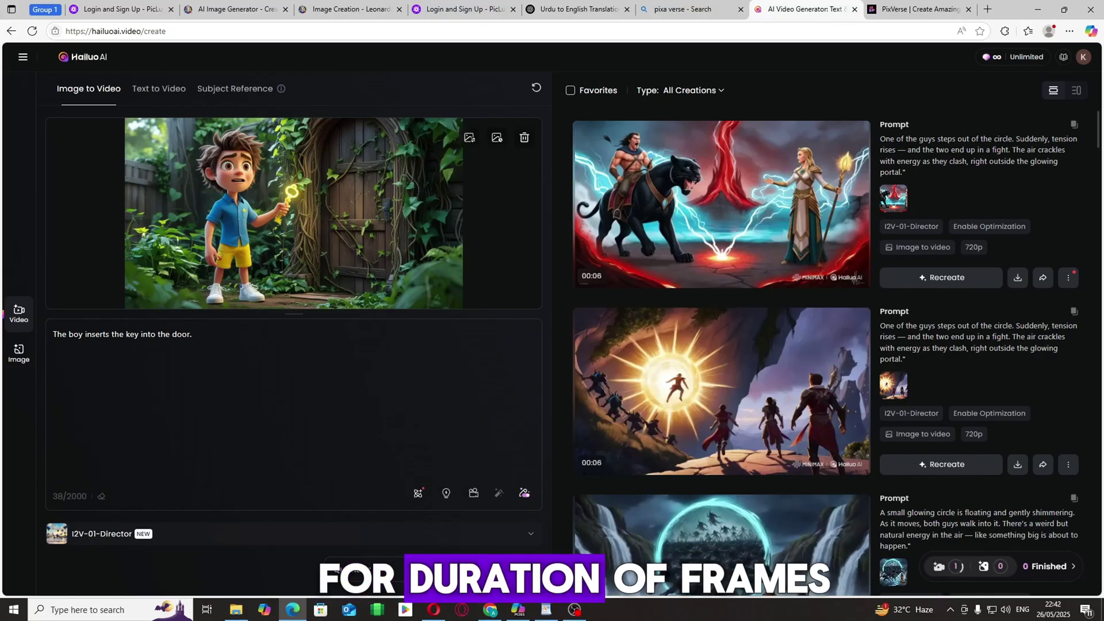
left_click(483, 570)
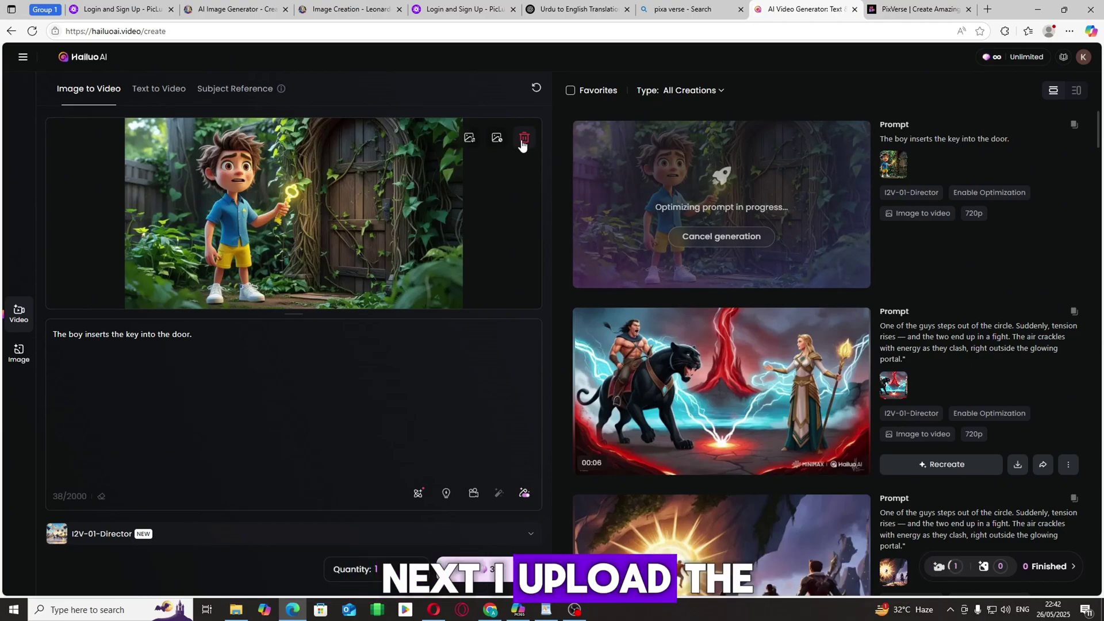
Replace the start image with image 3333 from the computer
left_click(545, 610)
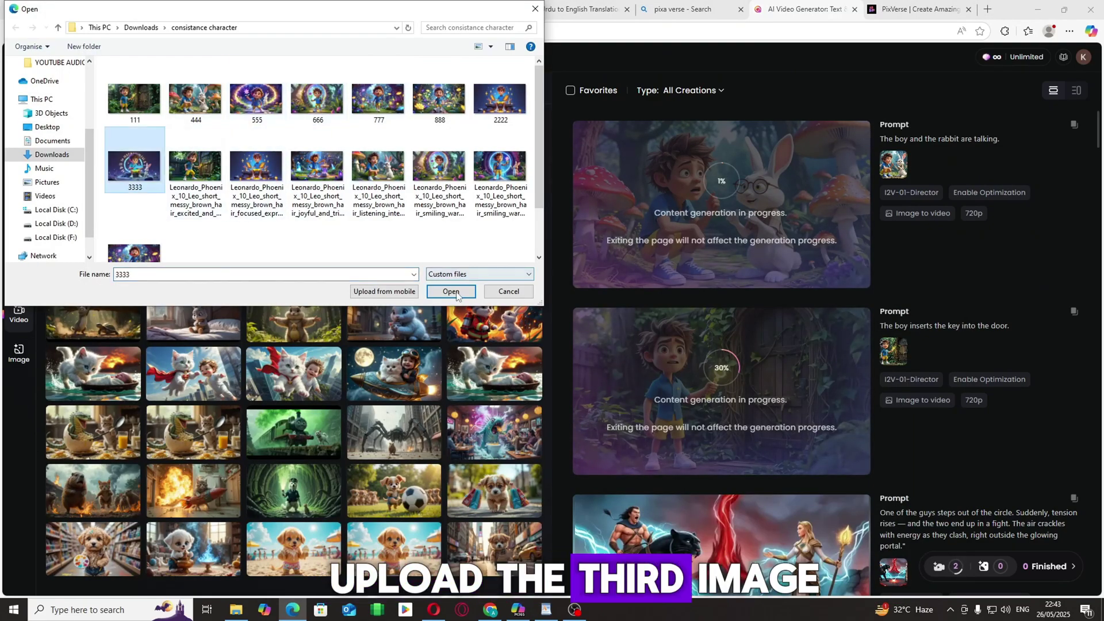
left_click(456, 294)
left_click(546, 610)
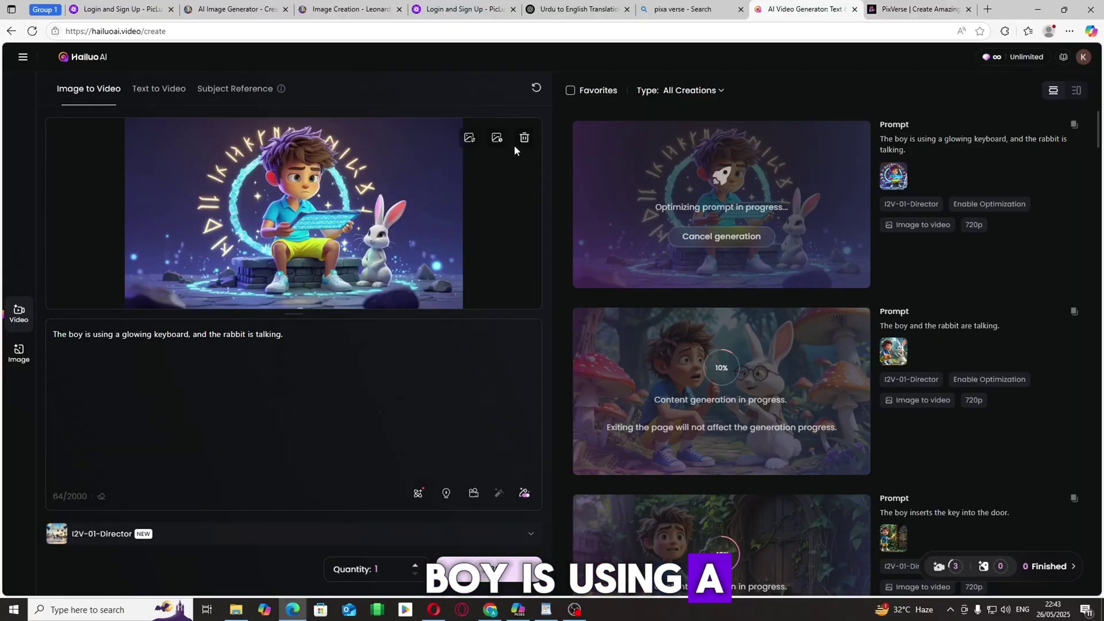
left_click(523, 139)
left_click(264, 242)
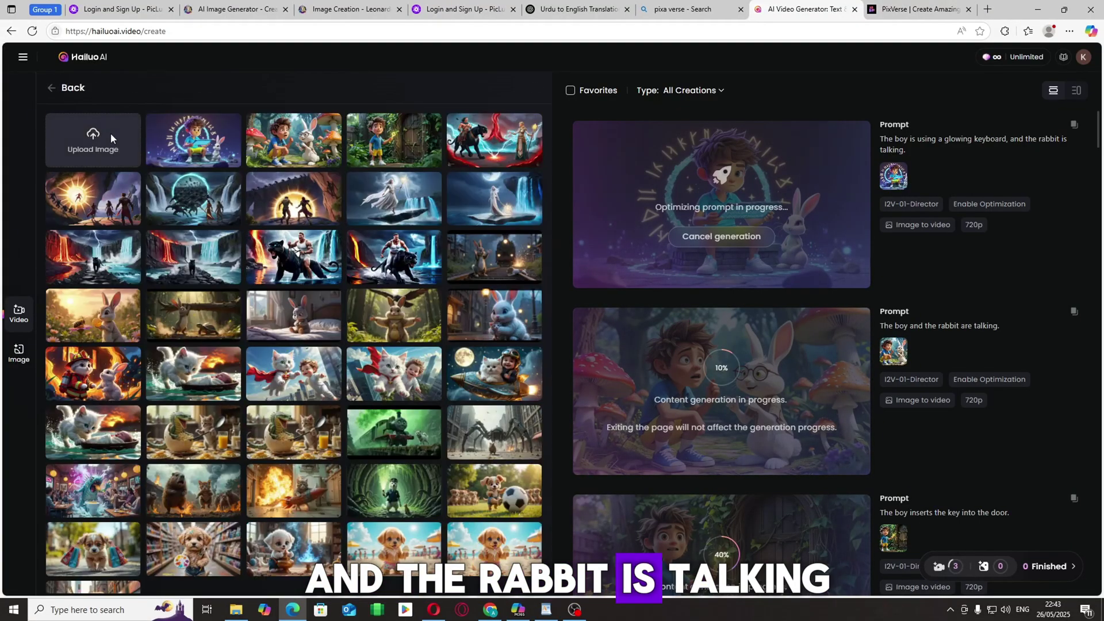
left_click(110, 134)
double_click(134, 167)
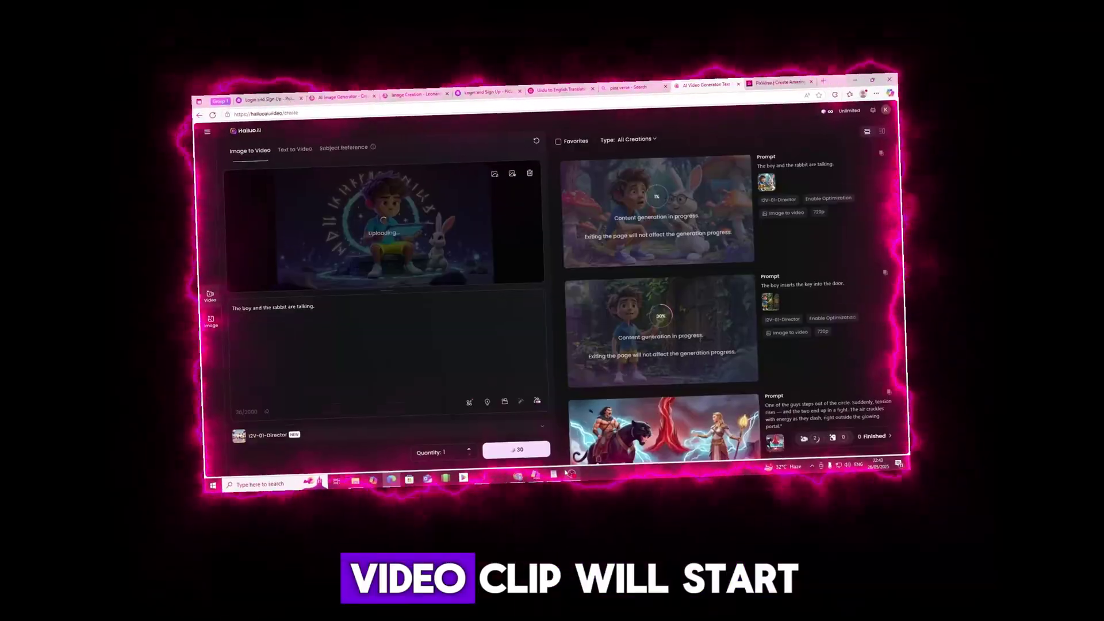
Replace the prompt with WordPad line 3 about the glowing keyboard and generate
left_click(566, 474)
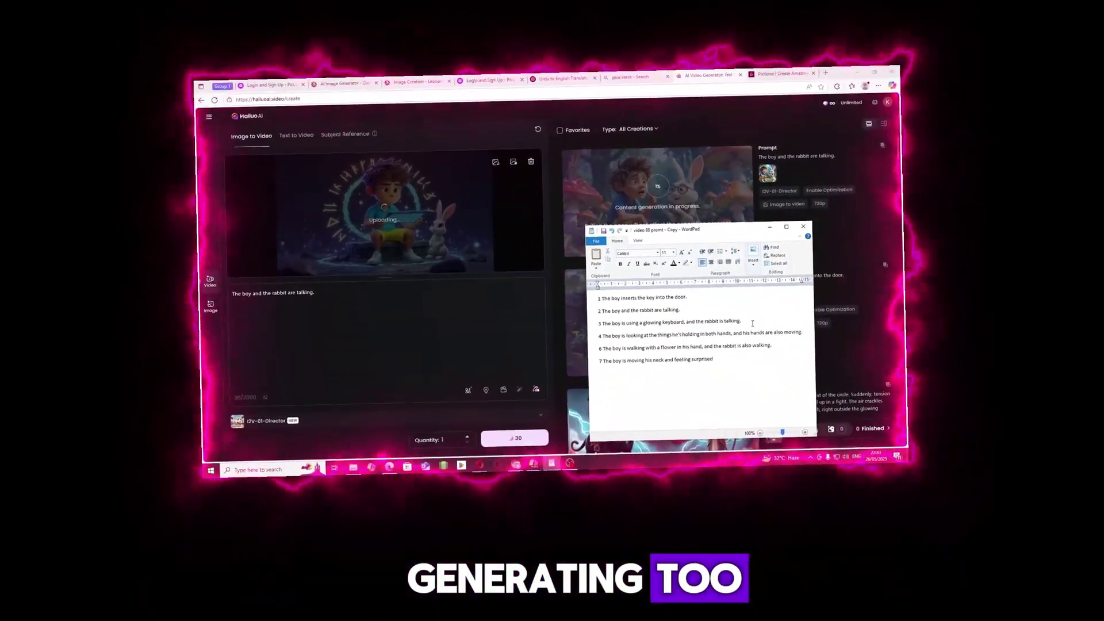
left_click_drag(753, 323, 600, 321)
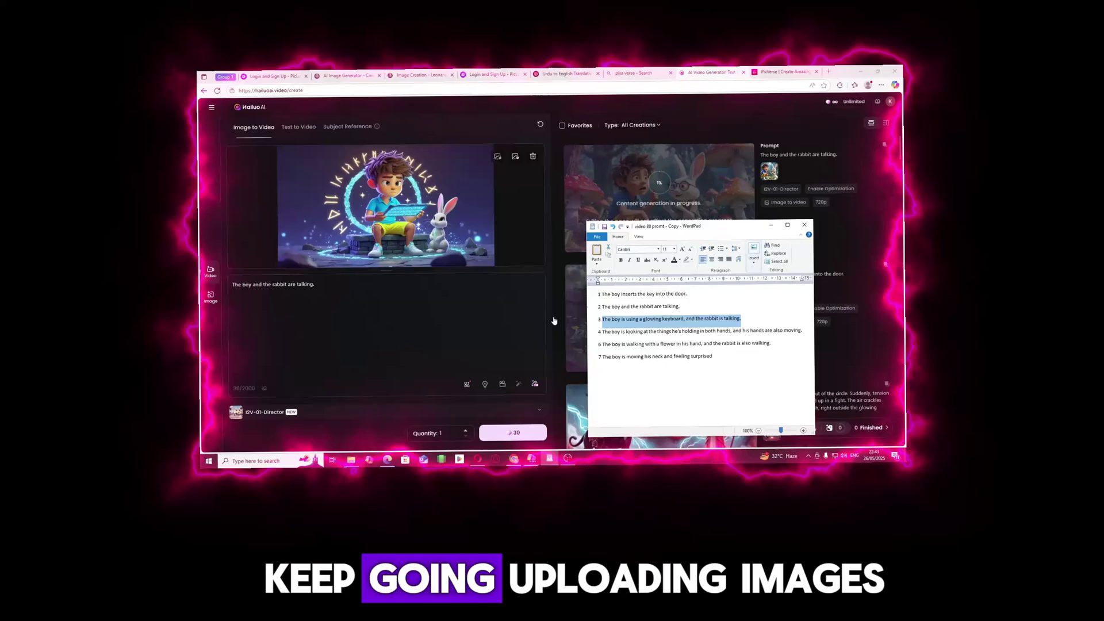
left_click(554, 321)
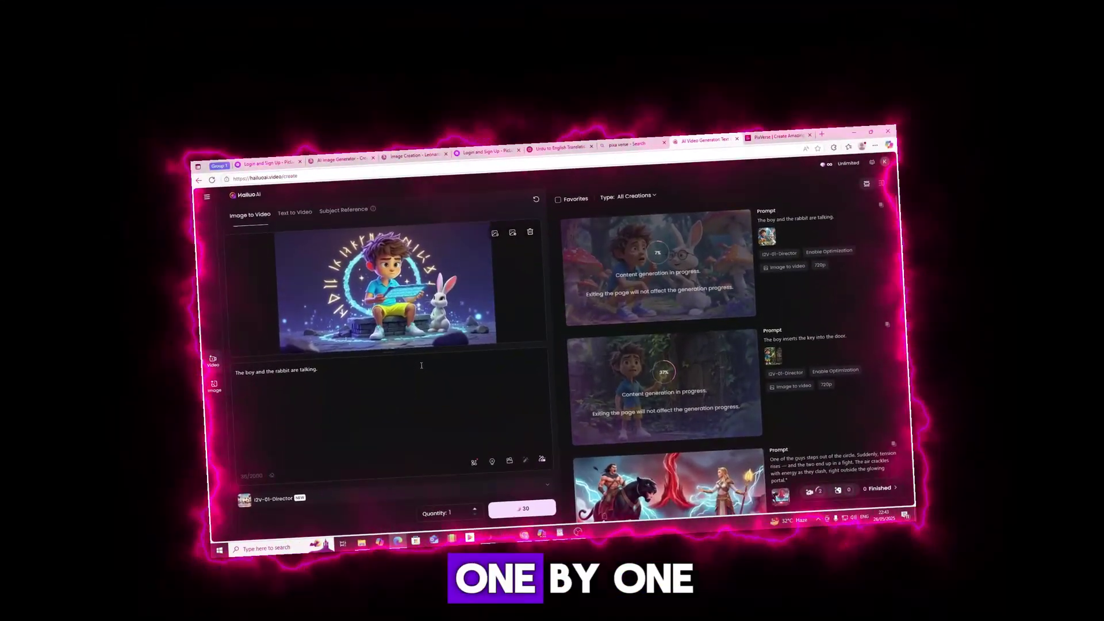
left_click(418, 282)
key("ctrl+a")
type("The boy is using a glowing keyboard, and the rabbit is talking.")
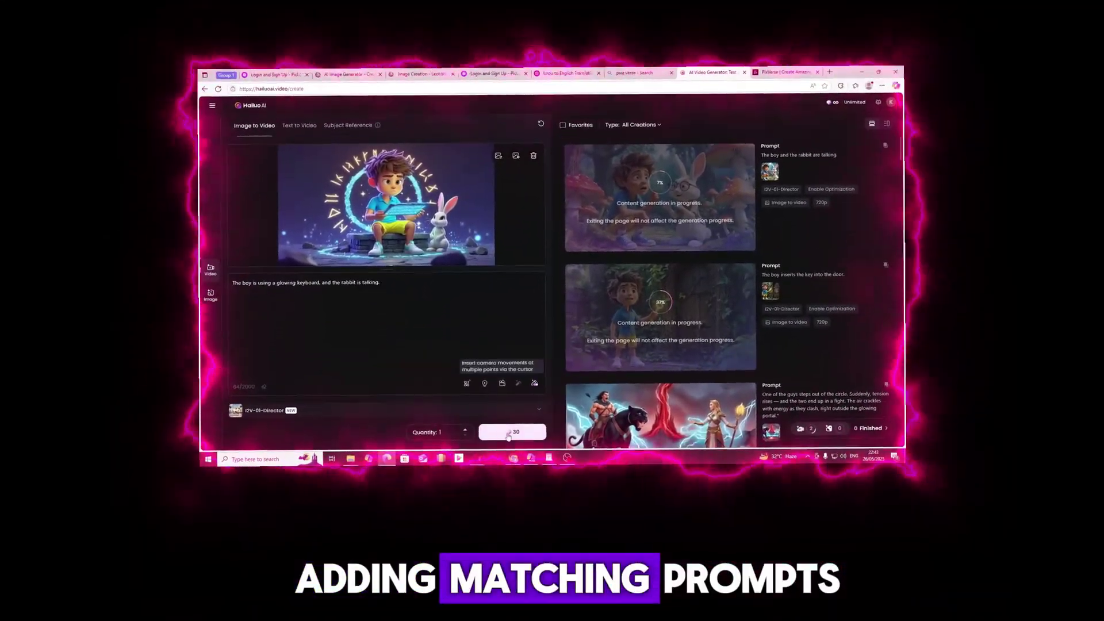
left_click(509, 432)
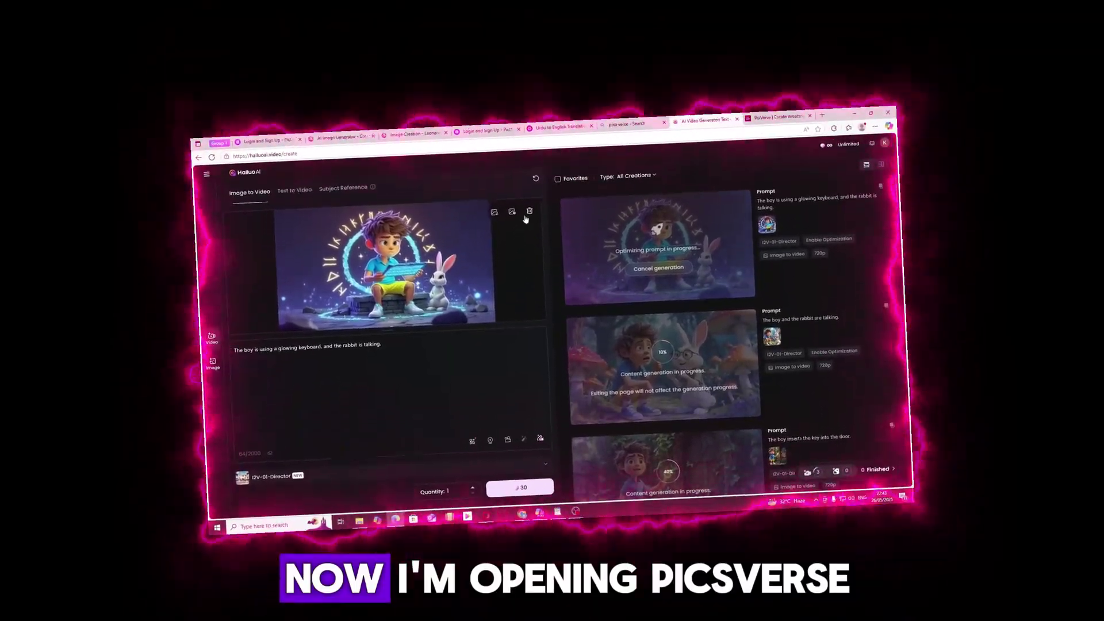
Swap in image 666 as the start frame and generate the flower-and-rabbit walking clip
left_click(538, 185)
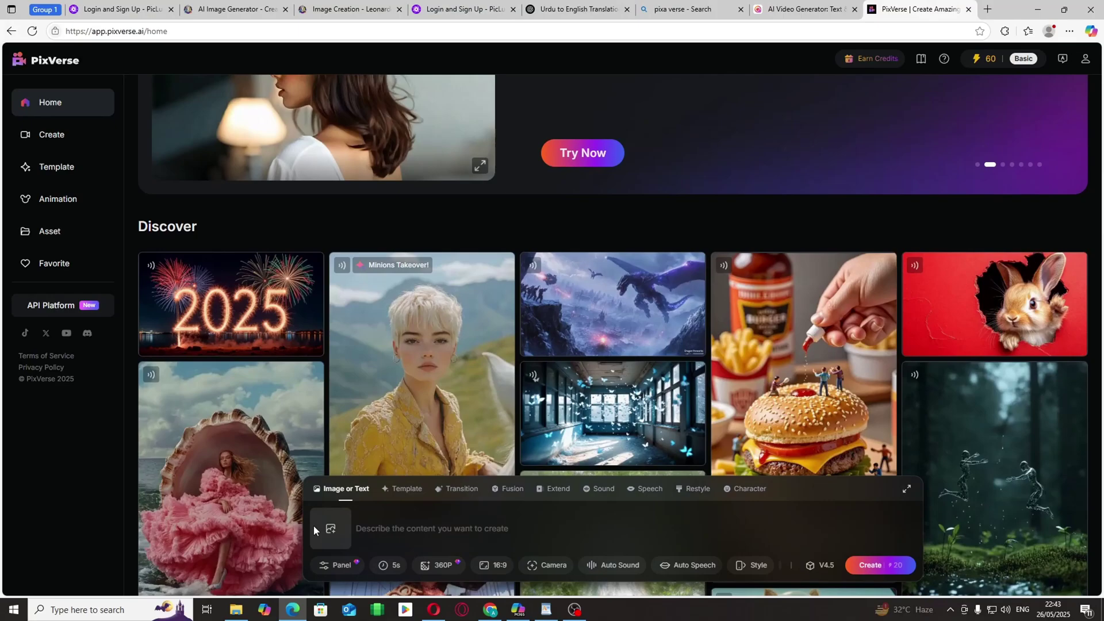
left_click(324, 527)
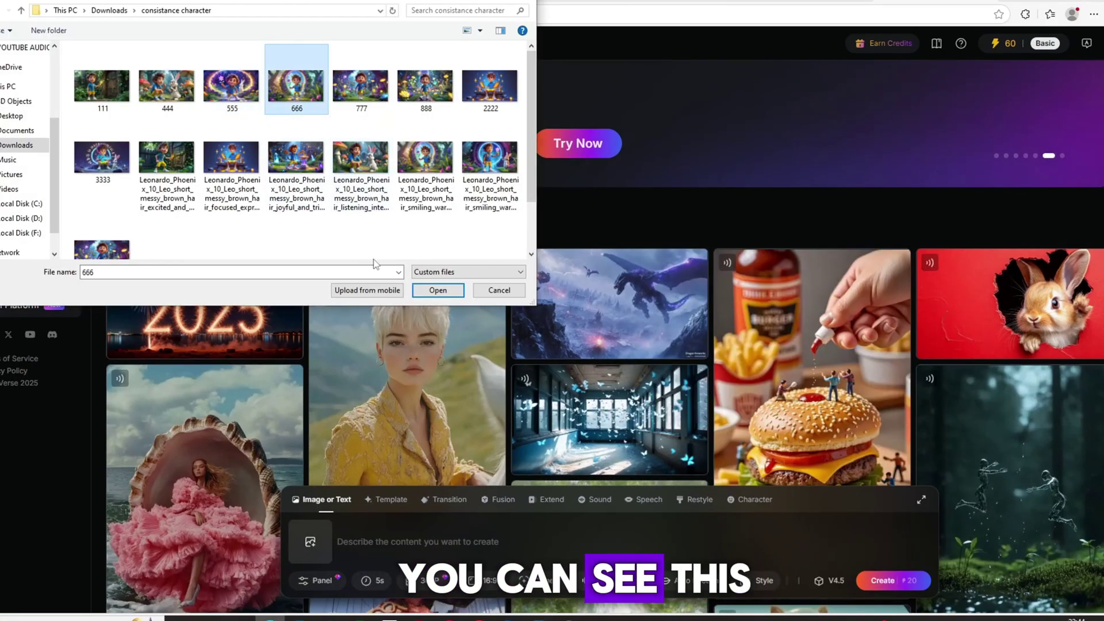
left_click(441, 293)
left_click(391, 551)
type("The boy is walking with a flower in his hand, and the rabbit is also walking.")
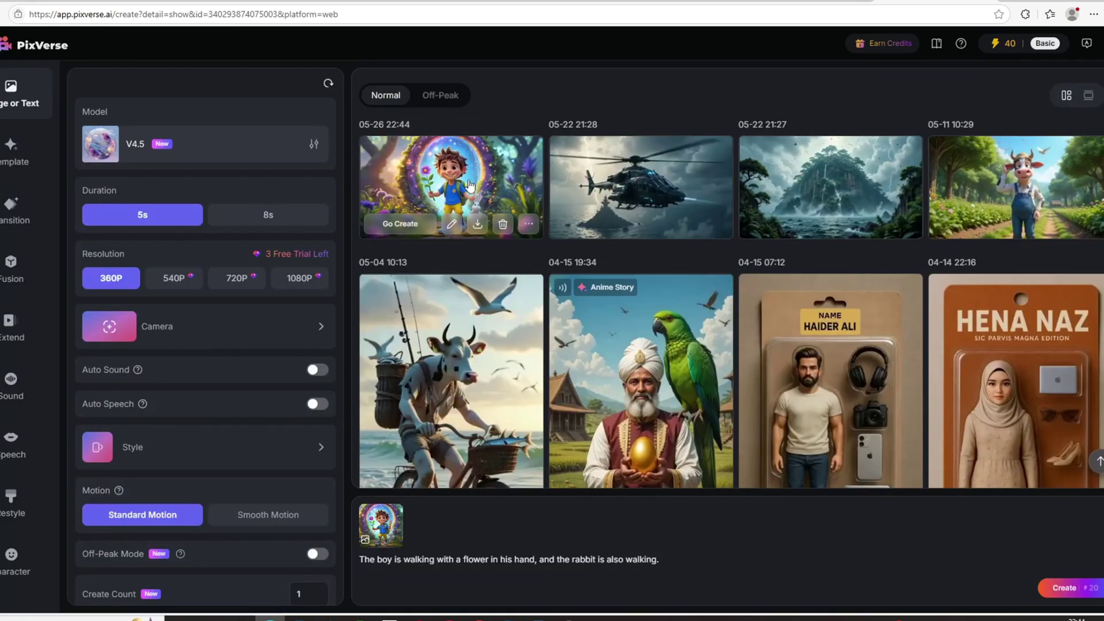
left_click(468, 179)
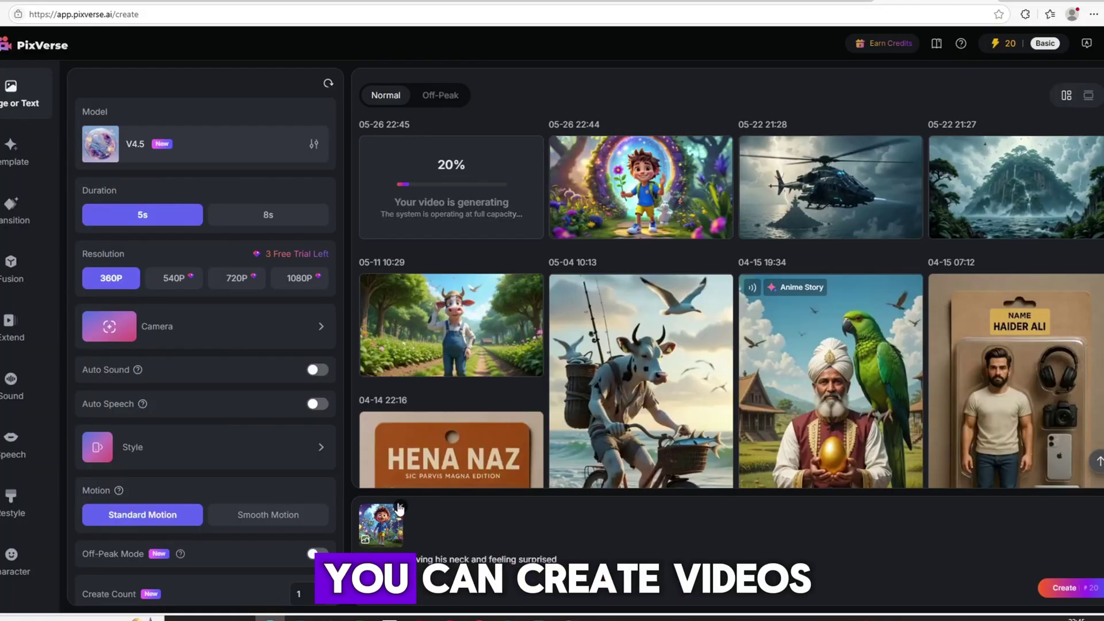
Replace the previous thumbnail with another Leo image chosen in the file picker
left_click(398, 508)
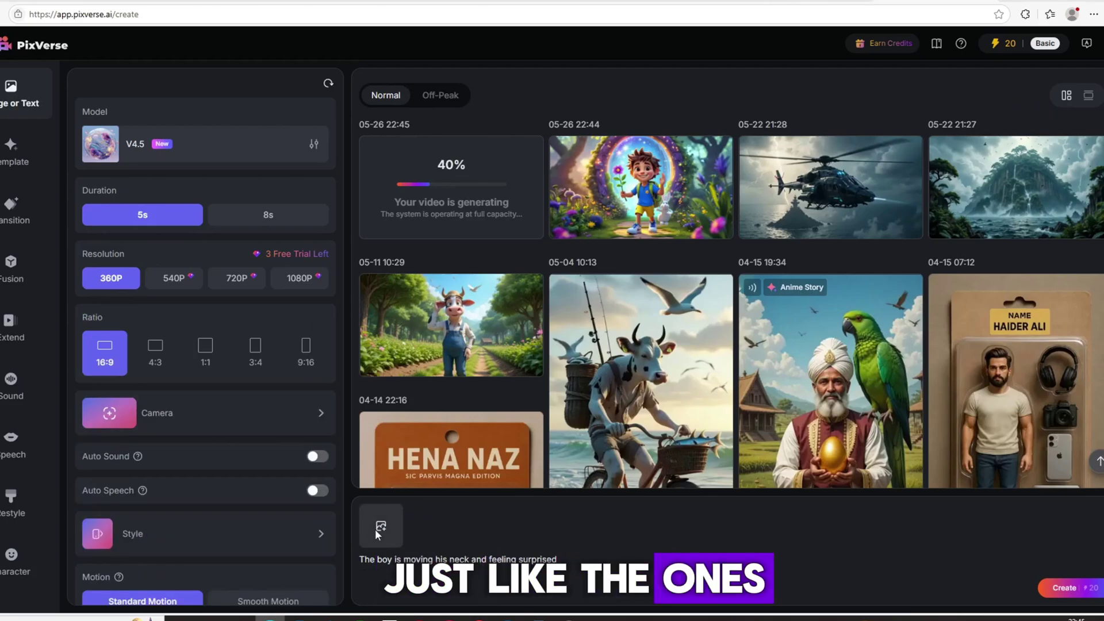
left_click(375, 528)
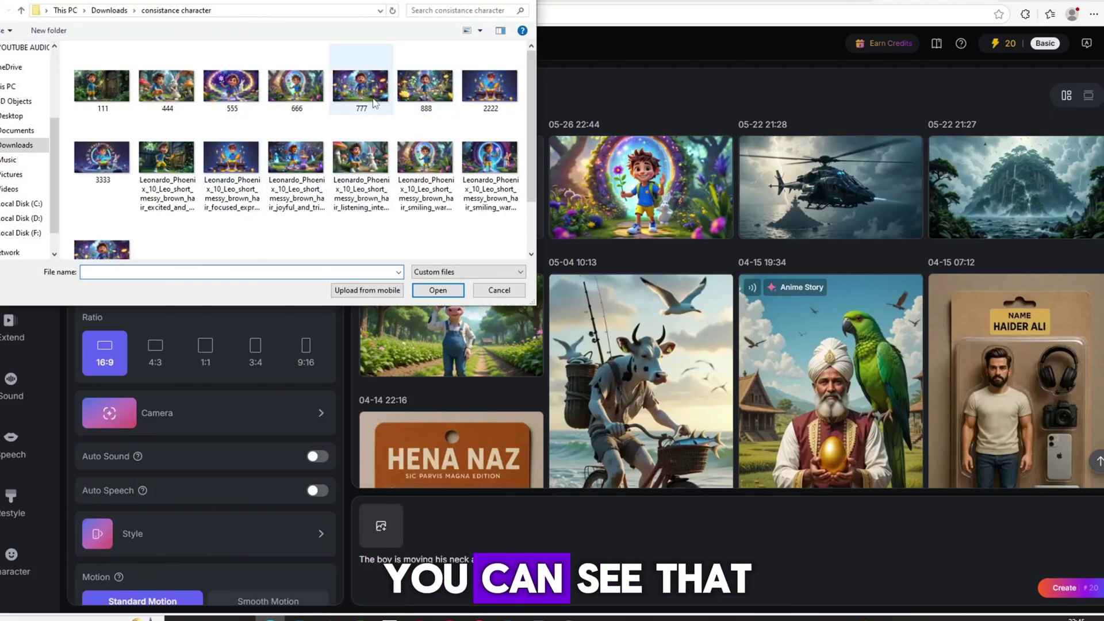
mouse_move(377, 3)
left_mouse_down()
mouse_move(288, 188)
mouse_move(377, 215)
left_mouse_up()
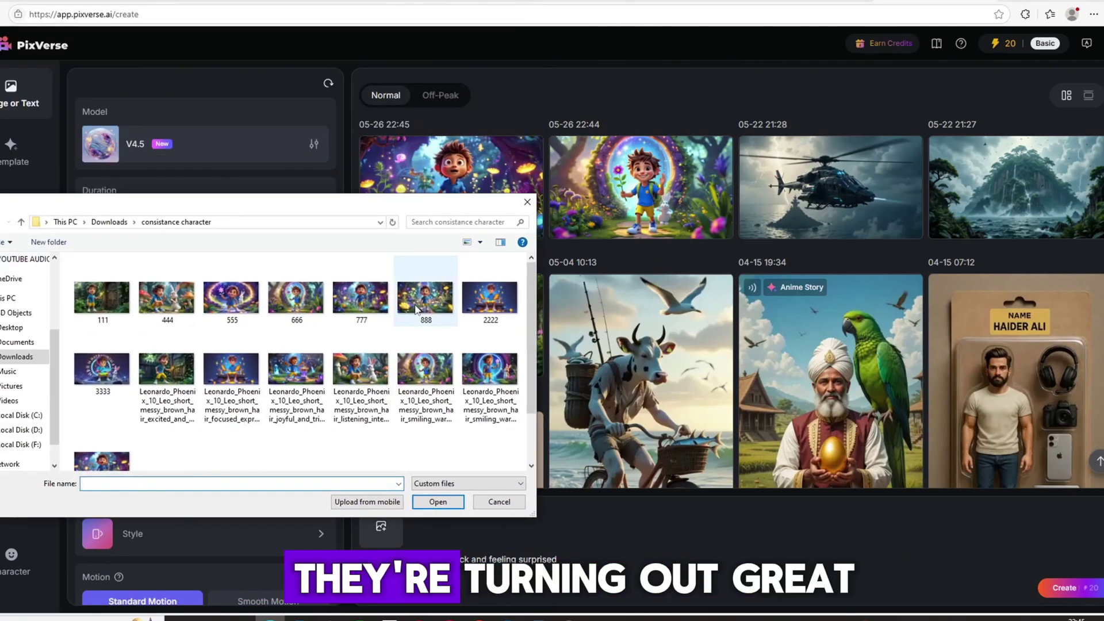
left_click(437, 501)
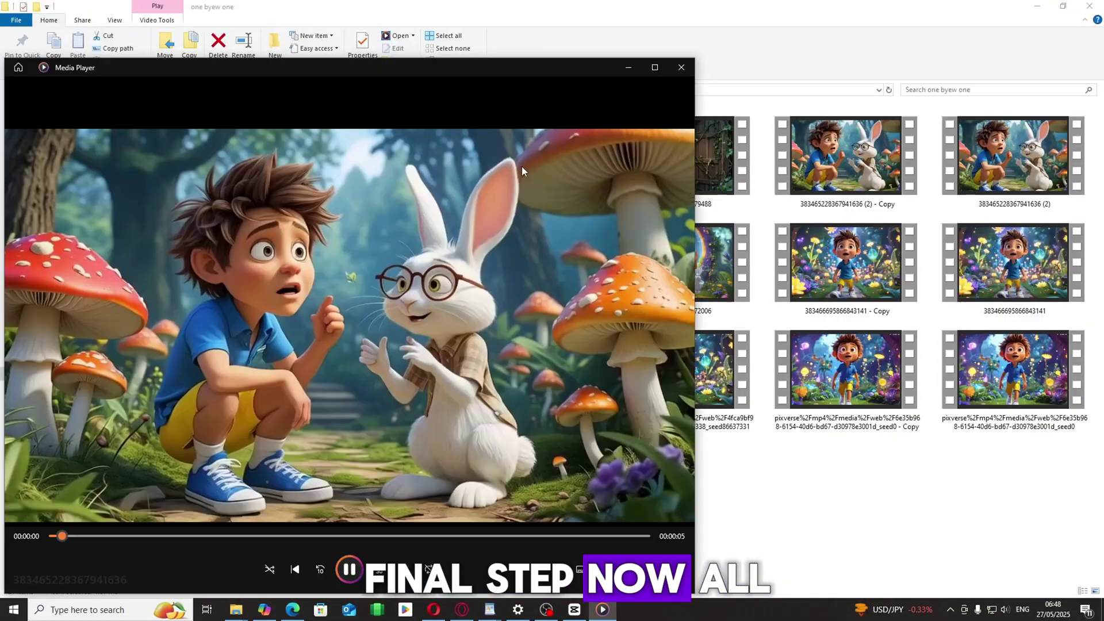
Centre the Media Player window and pause the boy-and-rabbit mushroom clip
mouse_move(552, 69)
left_mouse_down()
mouse_move(714, 188)
mouse_move(737, 131)
mouse_move(707, 355)
mouse_move(907, 215)
left_mouse_up()
left_click(552, 474)
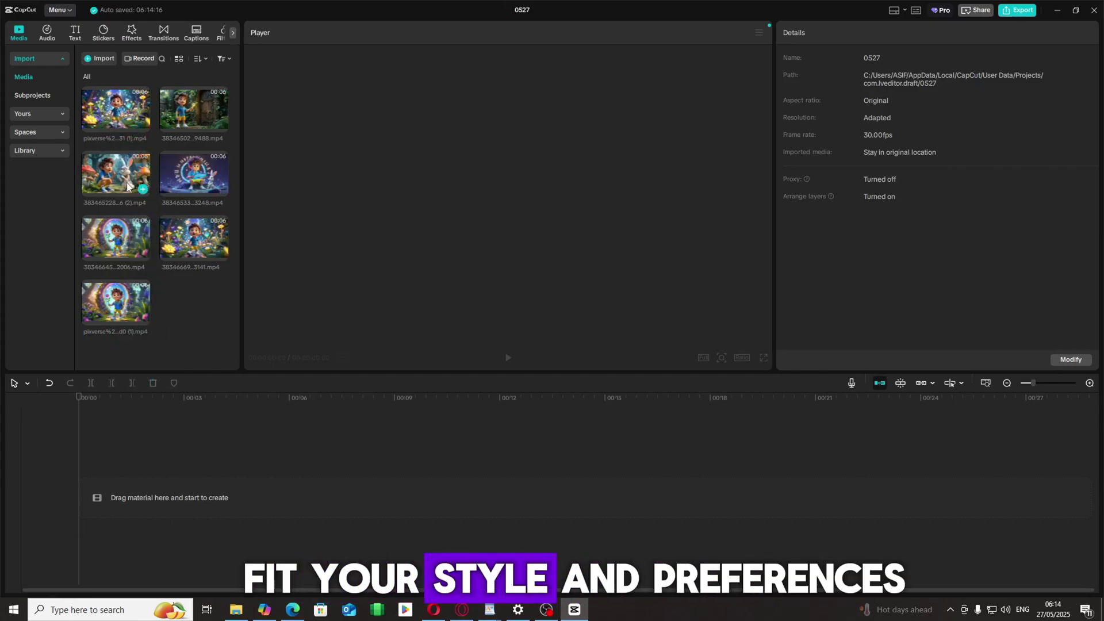
Place the mushroom-scene clip on the timeline and preview its playback
left_click_drag(127, 484, 130, 484)
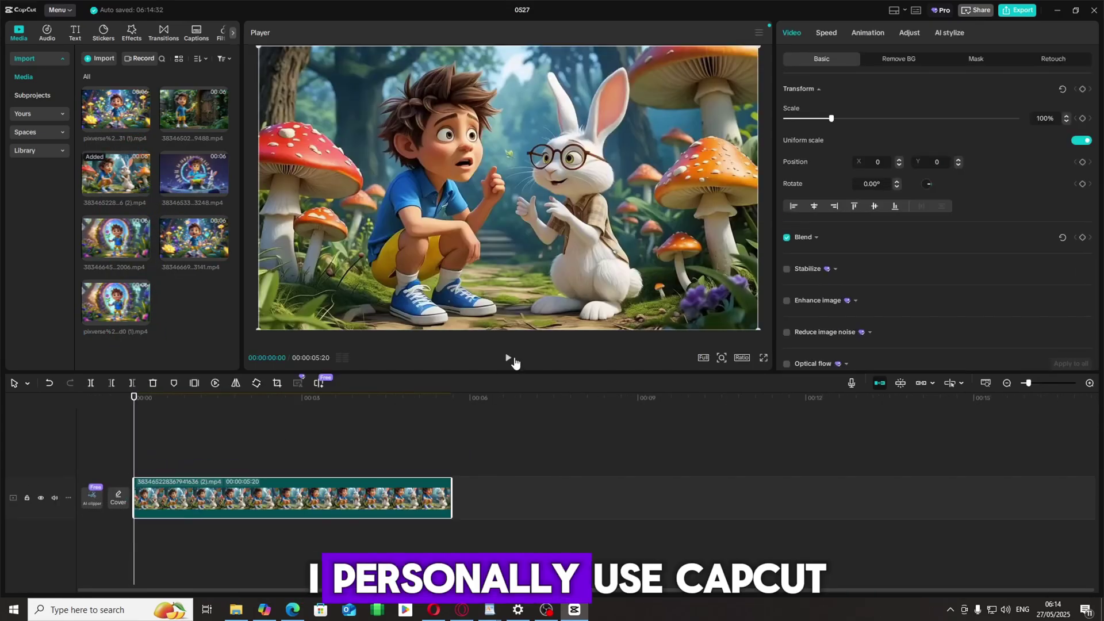
left_click(509, 359)
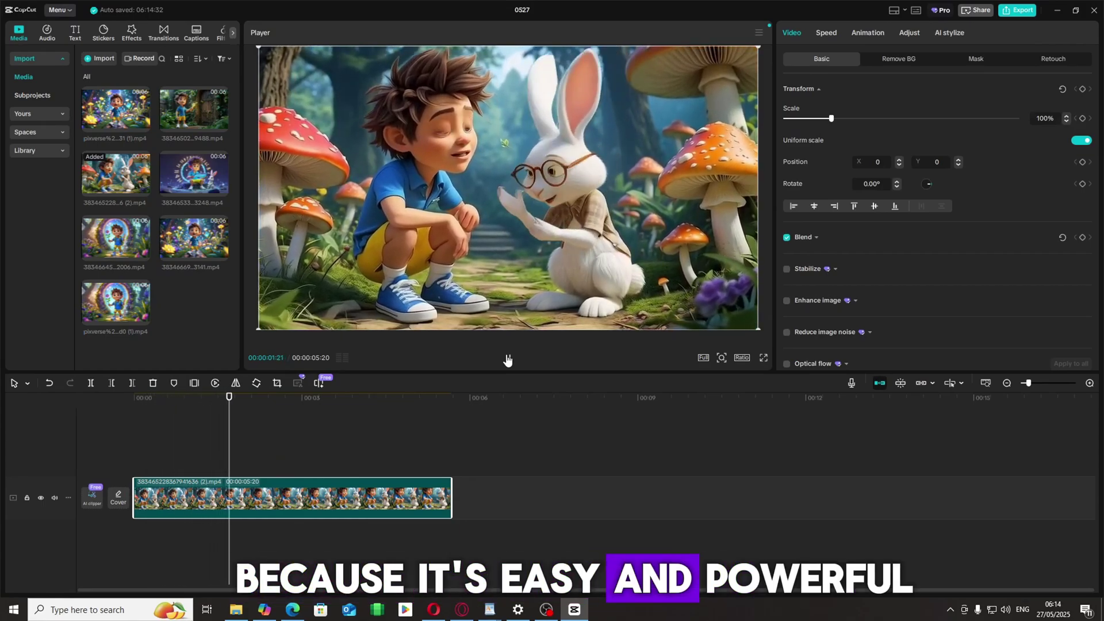
left_click(507, 360)
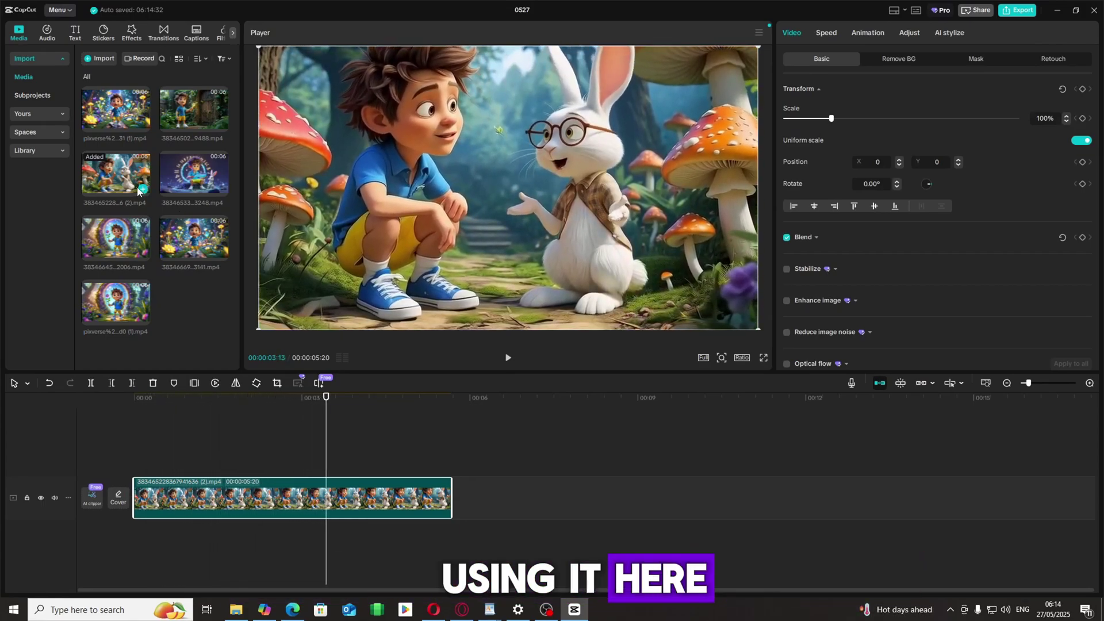
Add the glowing-keyboard clip right after it, then scrub back to review earlier scenes
left_click_drag(189, 168, 506, 357)
left_click_drag(461, 491, 462, 490)
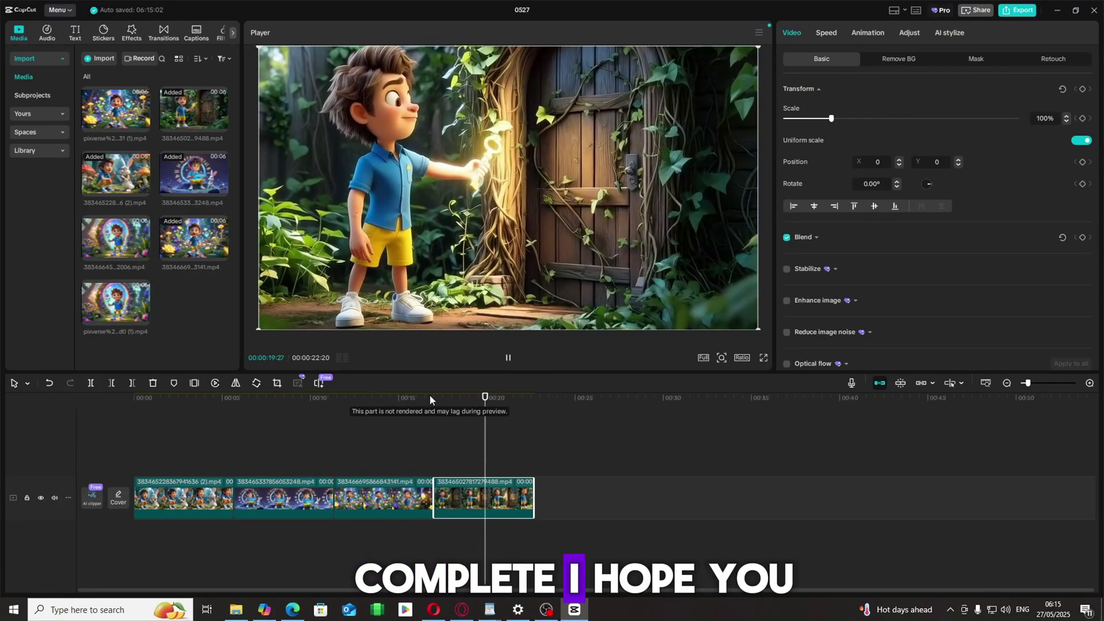
left_click(414, 400)
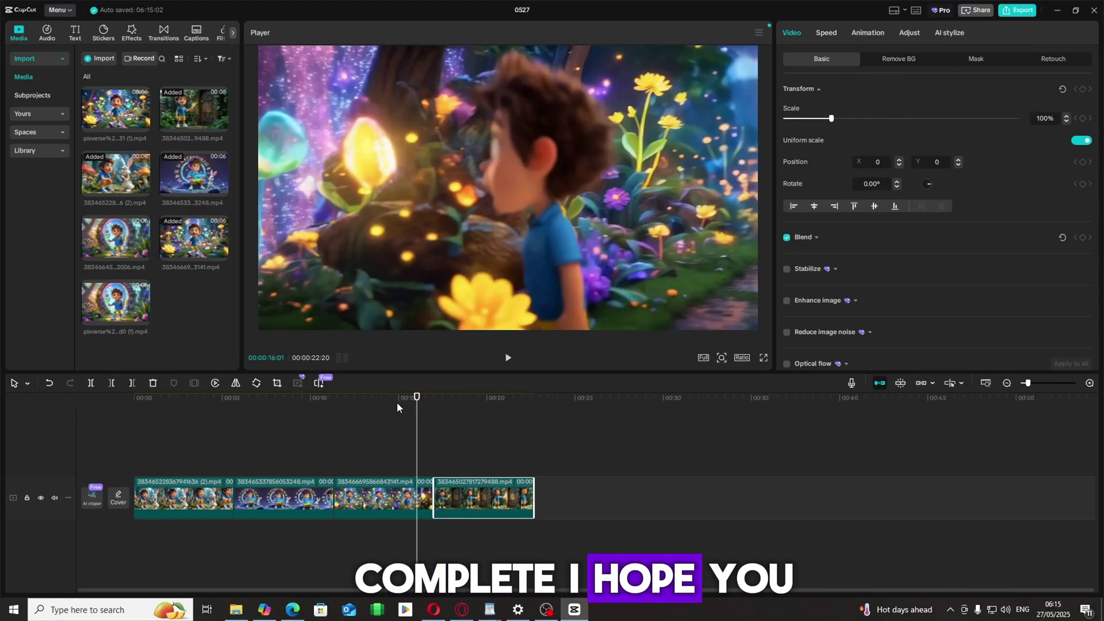
left_click(386, 402)
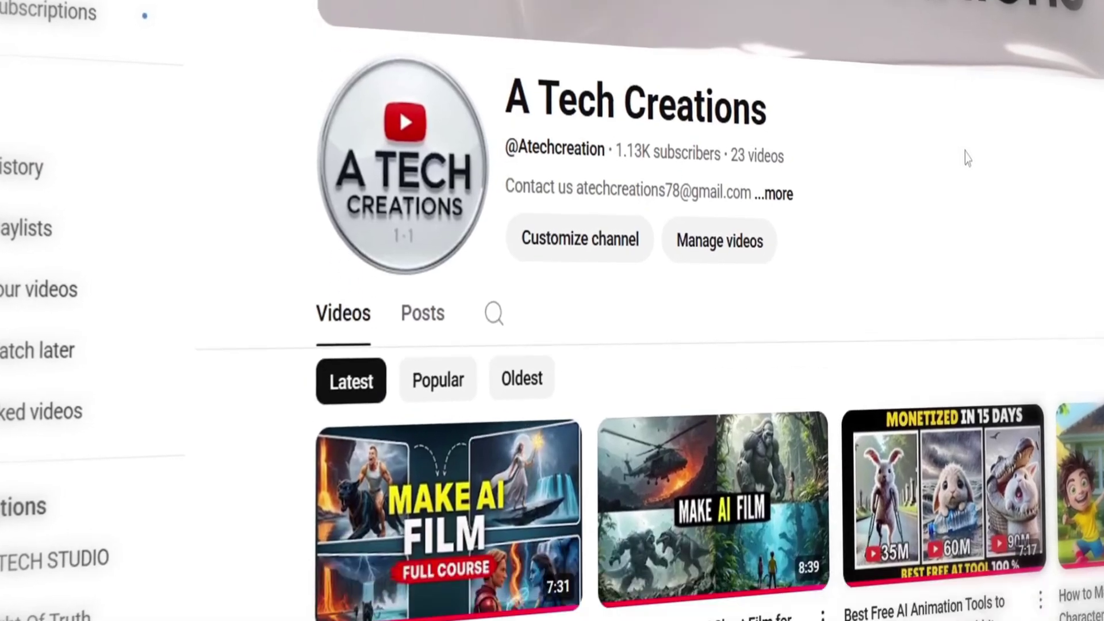
scroll(956, 159, "down", 3)
scroll(971, 150, "down", 3)
scroll(983, 146, "down", 1)
scroll(993, 145, "down", 3)
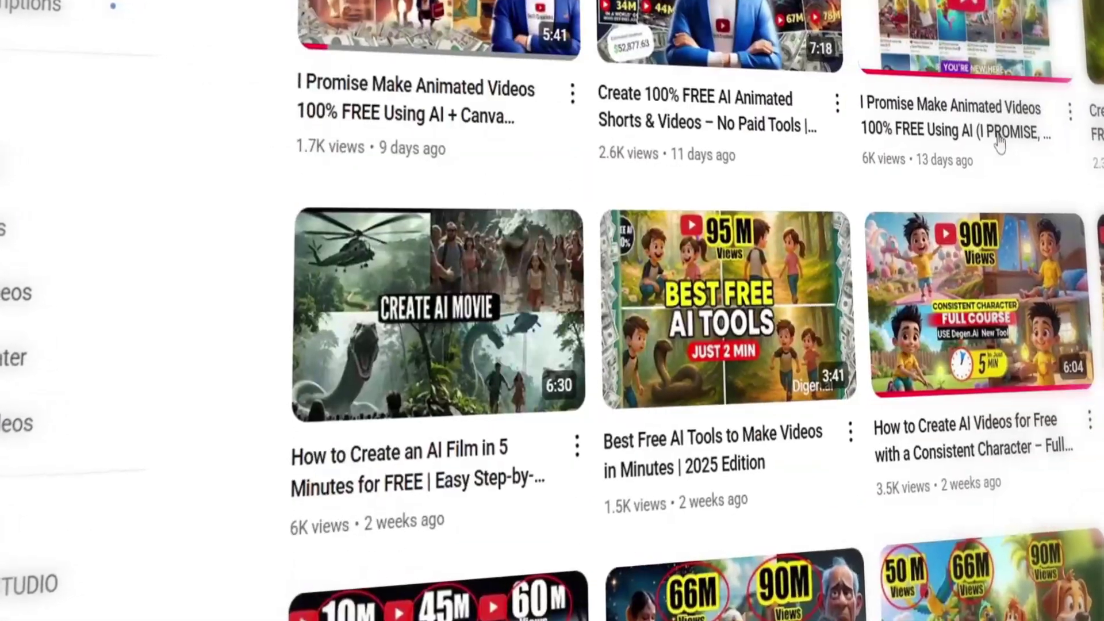
scroll(999, 141, "down", 2)
scroll(1003, 142, "down", 3)
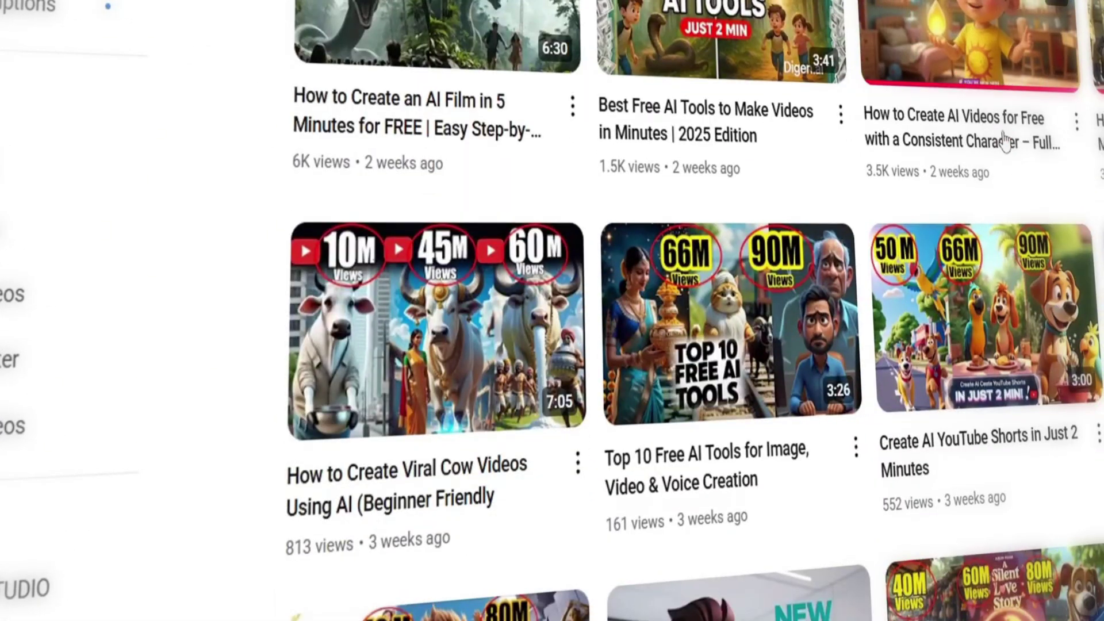
scroll(1003, 143, "up", 4)
scroll(1003, 142, "up", 2)
scroll(1003, 143, "up", 3)
scroll(1003, 142, "up", 2)
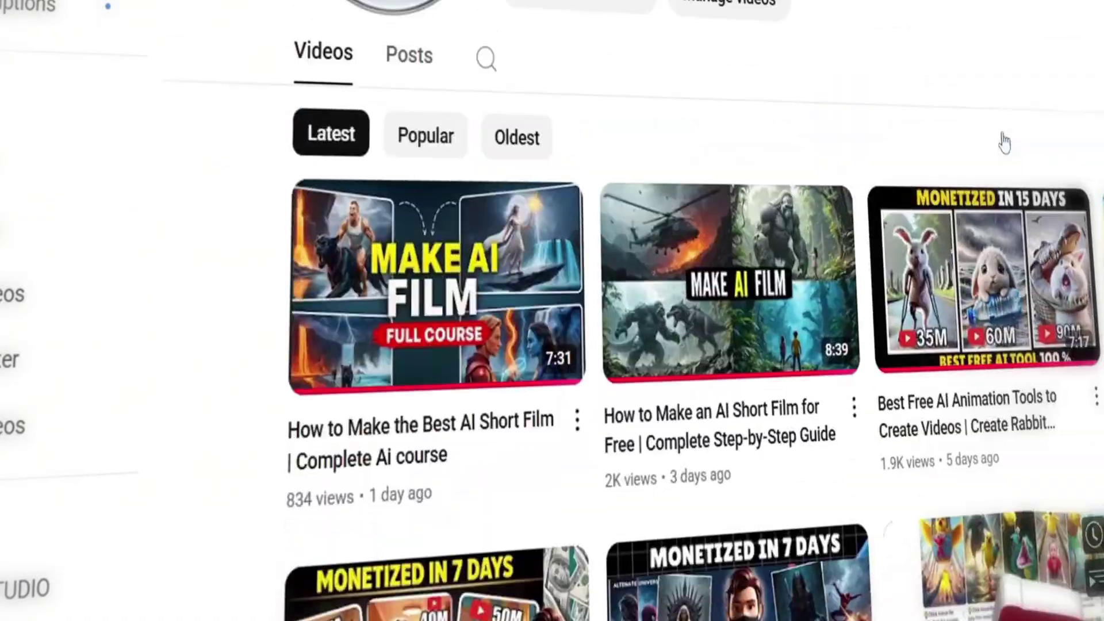